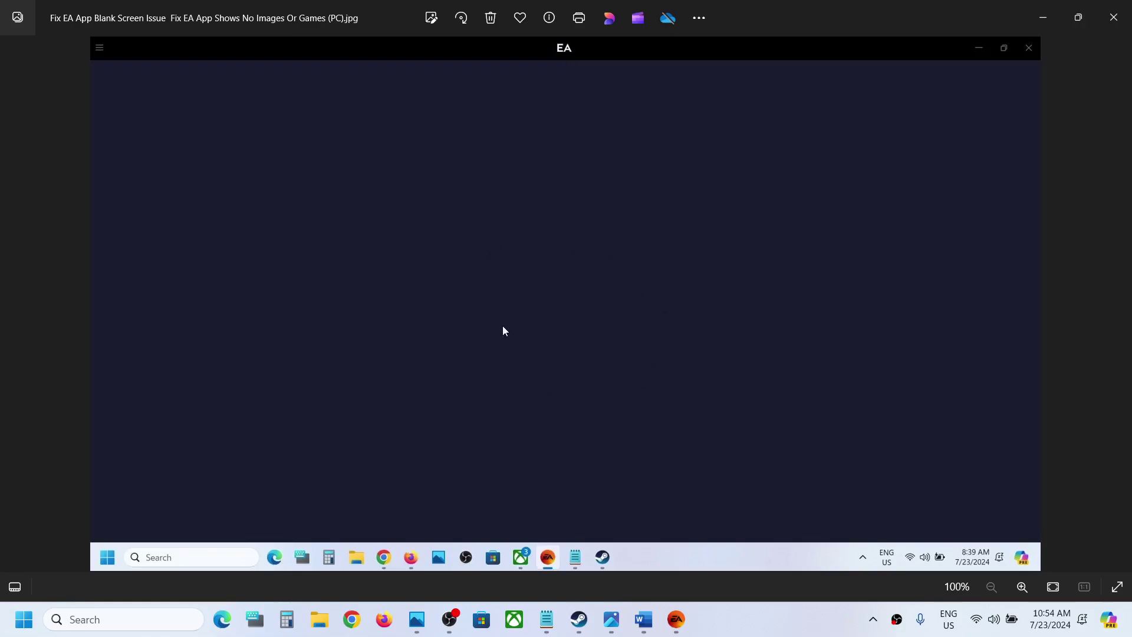
Step: Compare the live EA home page with the blank screenshot, then open the Step 1 notes in Word
{"action": "left_click", "coordinate": [676, 619]}
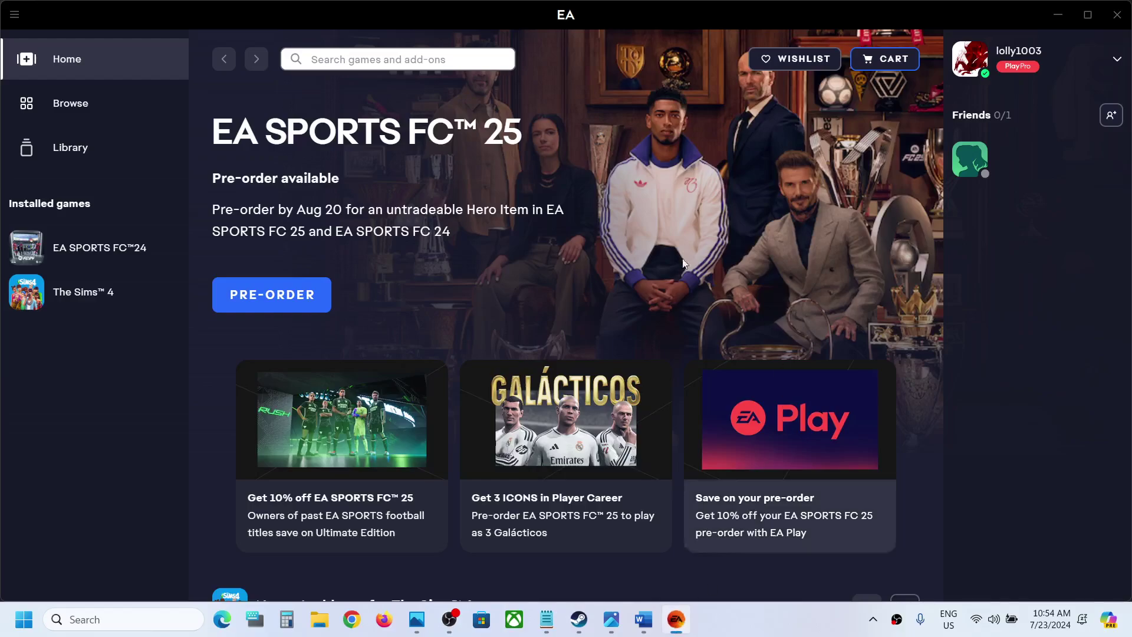
{"action": "left_click", "coordinate": [1061, 15]}
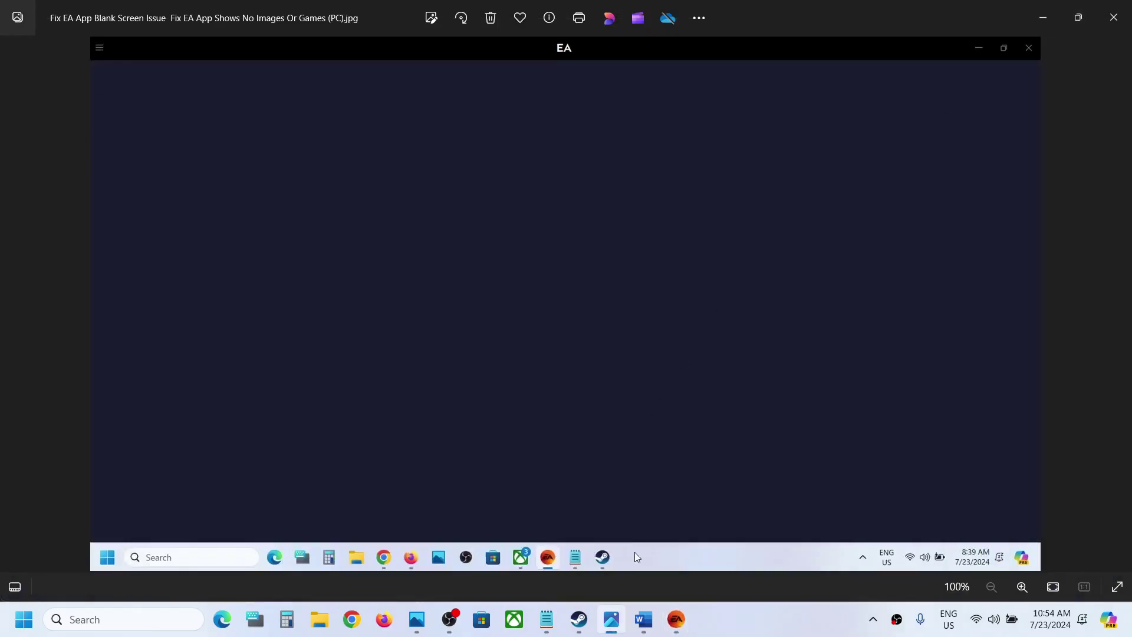
{"action": "left_click", "coordinate": [643, 619]}
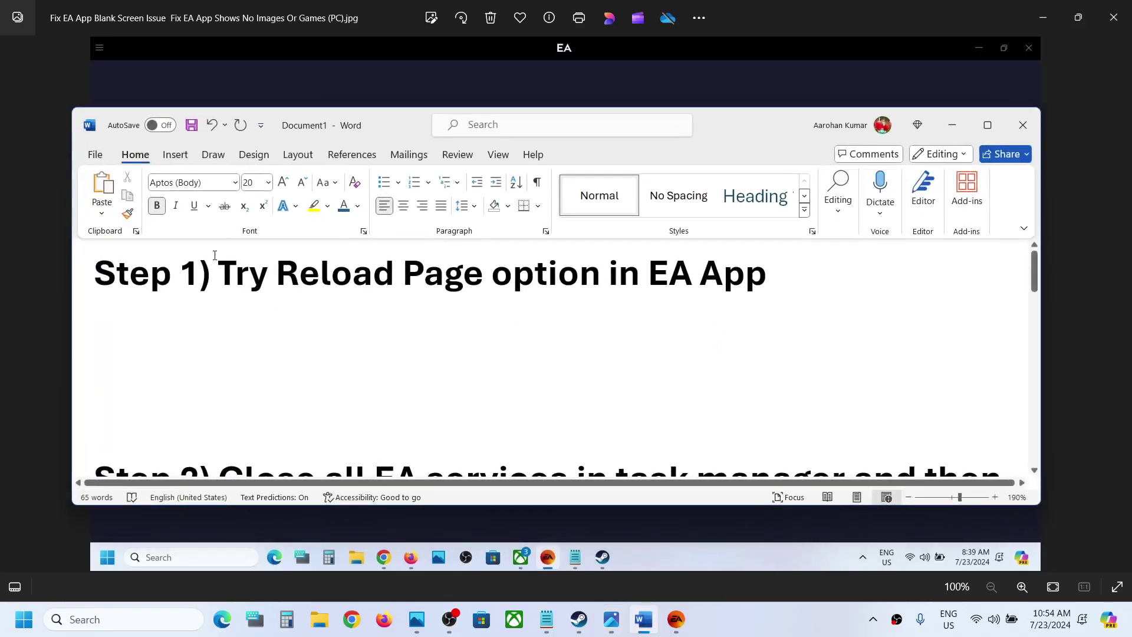
Step: Highlight the 'Try Reload Page option in EA App' text, then hide Word and return to EA
{"action": "left_click_drag", "start_coordinate": [226, 269], "coordinate": [818, 244]}
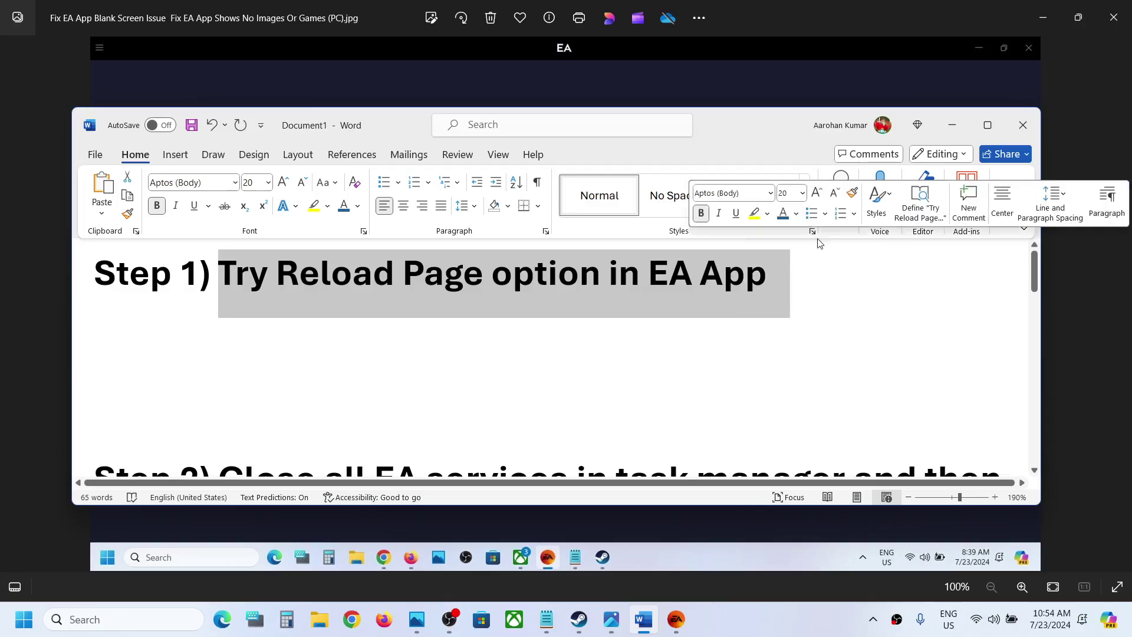
{"action": "left_click", "coordinate": [952, 125]}
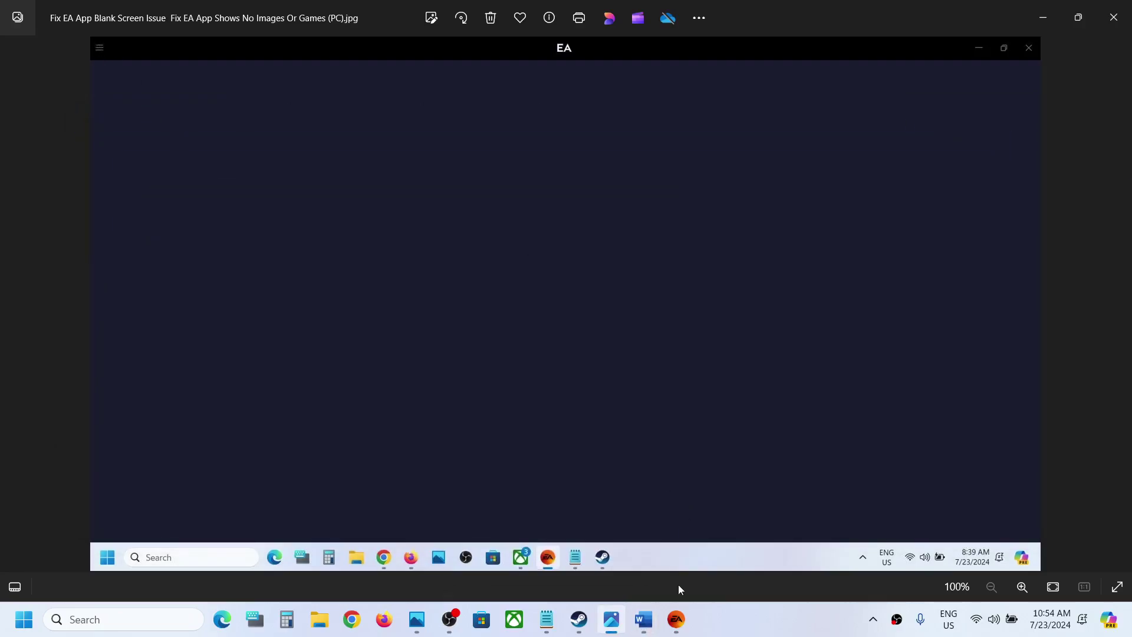
{"action": "left_click", "coordinate": [676, 619]}
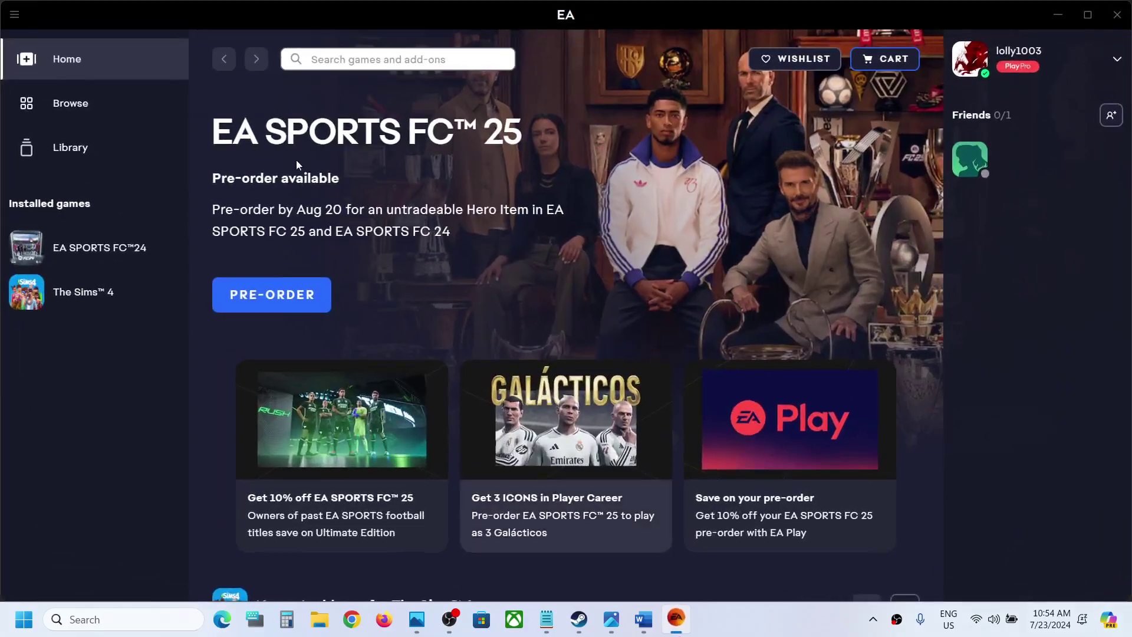
Step: Reload the EA app home page via View > Reload page, then bring the Word notes back
{"action": "left_click", "coordinate": [13, 18]}
{"action": "mouse_move", "coordinate": [41, 59]}
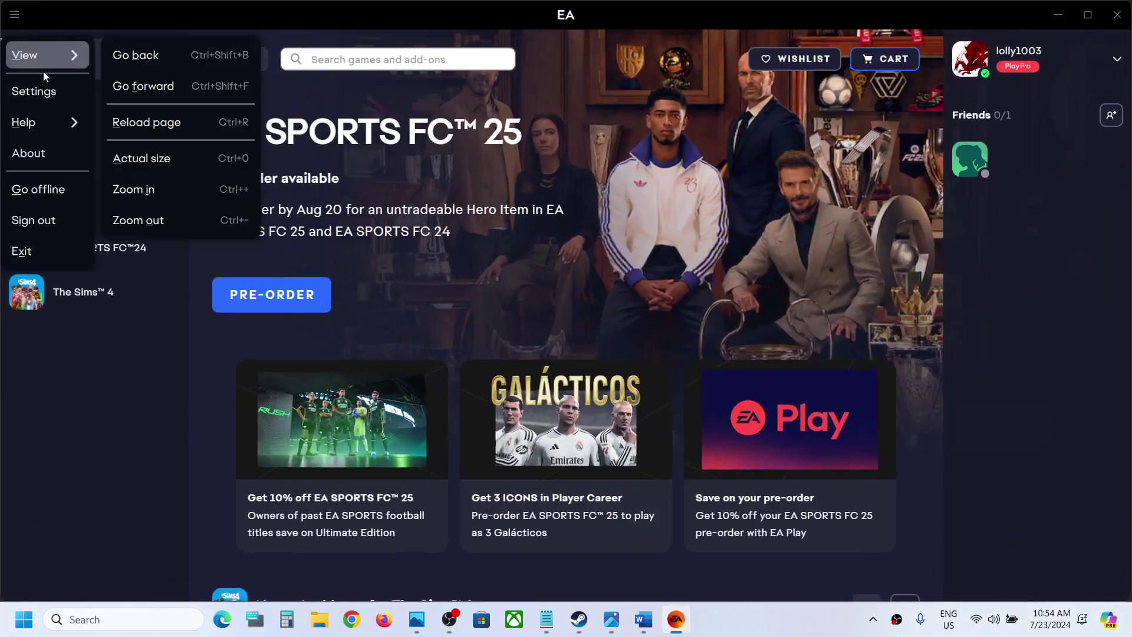
{"action": "left_click", "coordinate": [152, 124]}
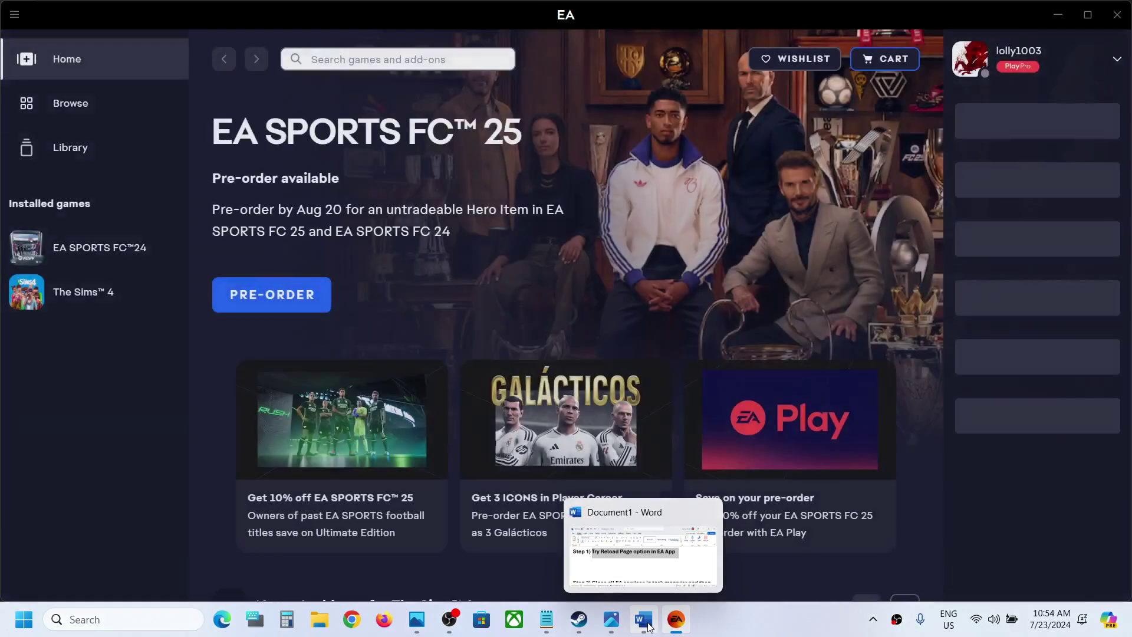
{"action": "left_click", "coordinate": [648, 626]}
Step: Highlight Step 2 about closing EA services in Task Manager, then minimize Word
{"action": "scroll", "coordinate": [381, 313], "scroll_direction": "down", "scroll_amount": 2}
{"action": "scroll", "coordinate": [382, 314], "scroll_direction": "down", "scroll_amount": 1}
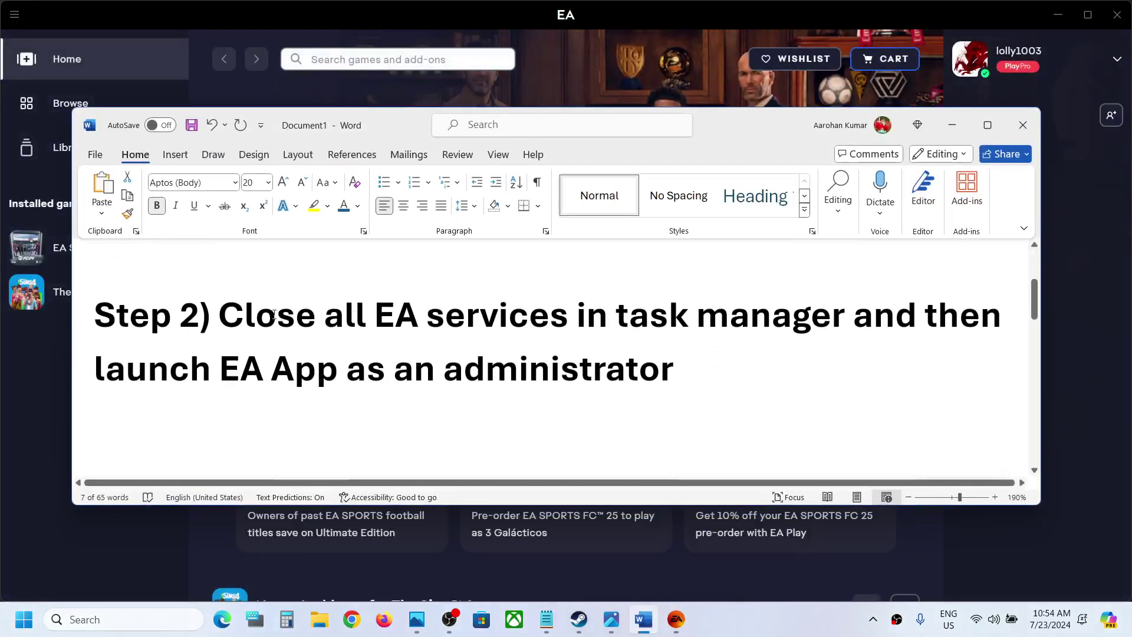
{"action": "left_click_drag", "start_coordinate": [222, 317], "coordinate": [678, 372]}
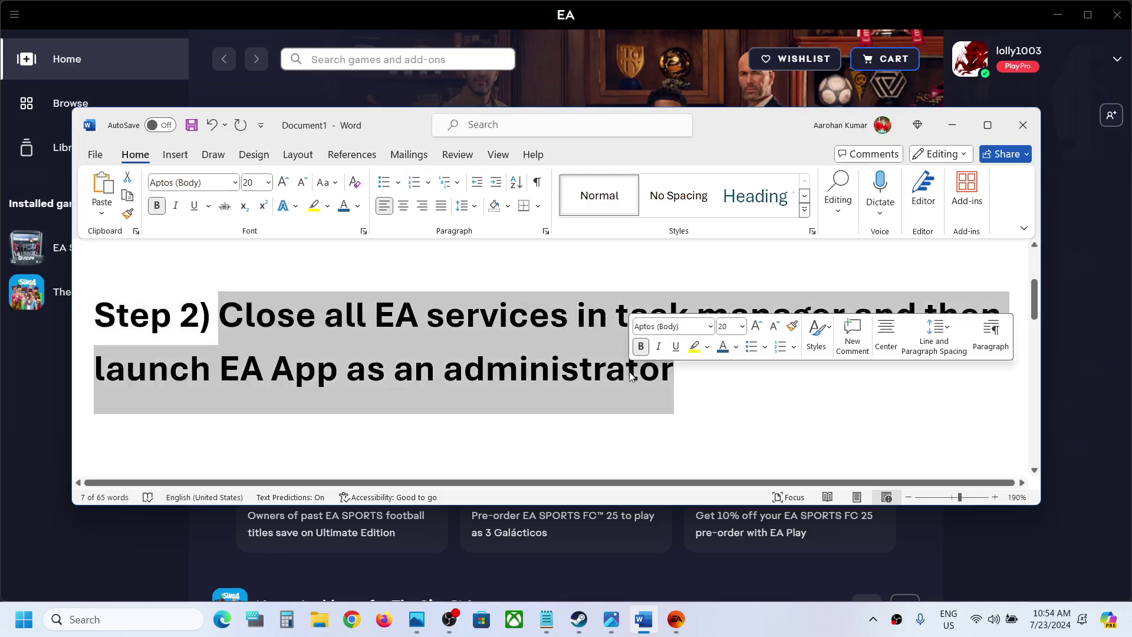
{"action": "left_click", "coordinate": [951, 125]}
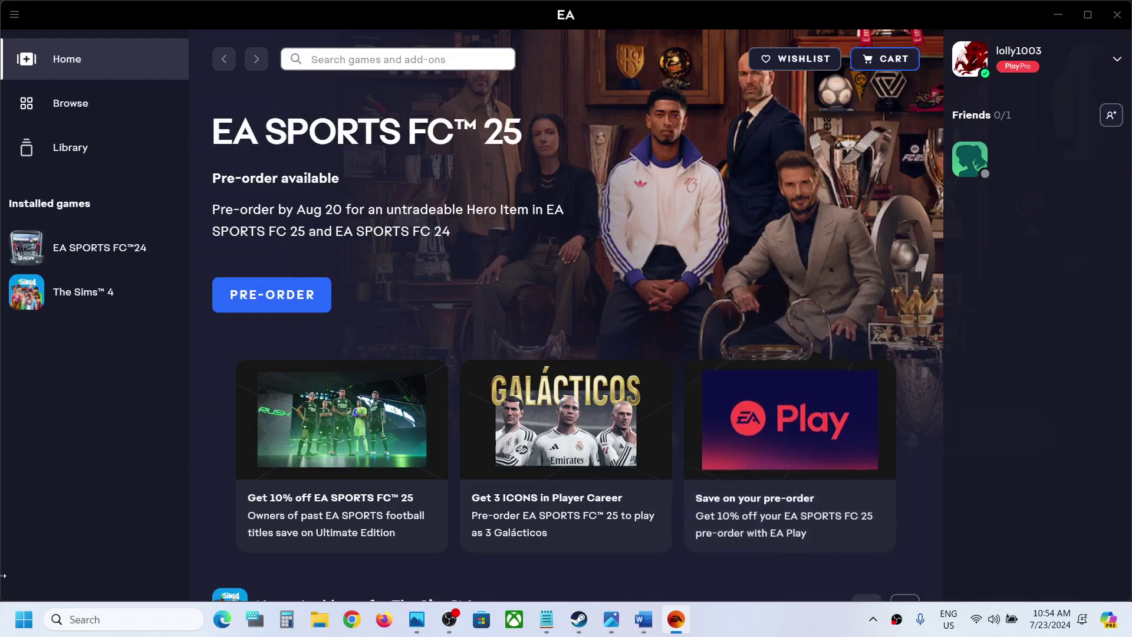
Step: Open Task Manager from the Start right-click menu and locate the EA processes
{"action": "right_click", "coordinate": [24, 626]}
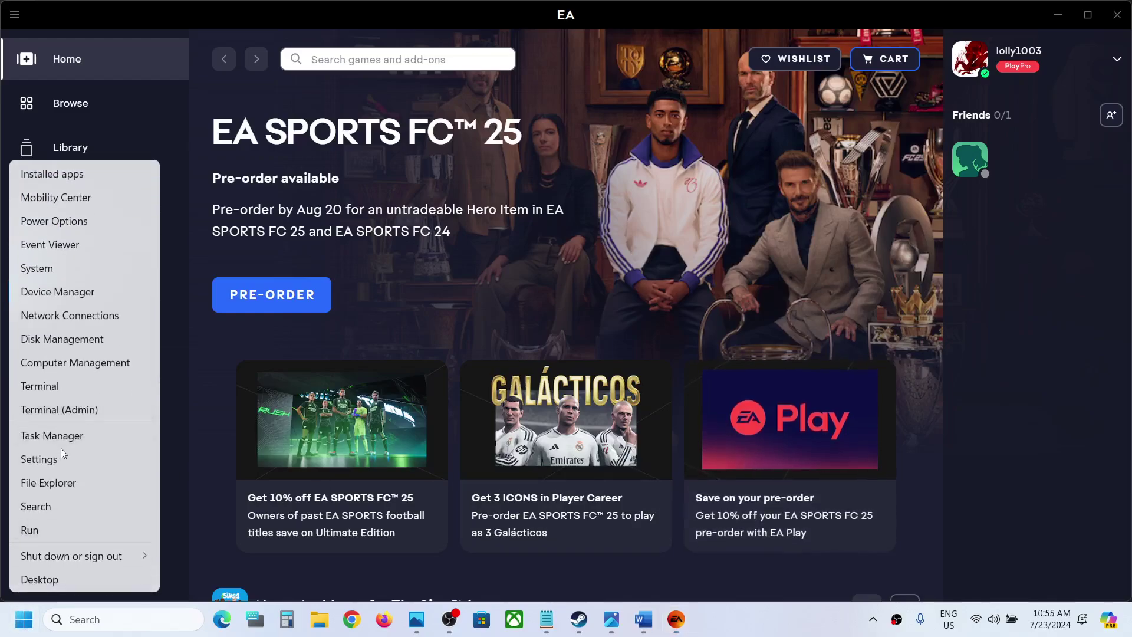
{"action": "left_click", "coordinate": [61, 444]}
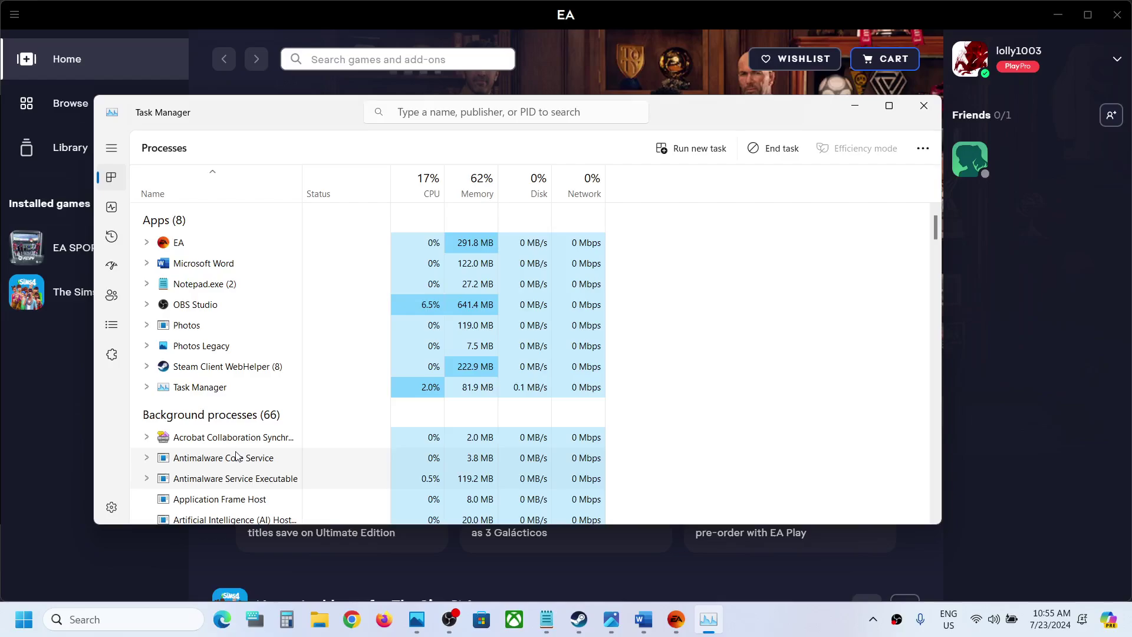
{"action": "scroll", "coordinate": [236, 455], "scroll_direction": "down", "scroll_amount": 3}
{"action": "scroll", "coordinate": [236, 455], "scroll_direction": "down", "scroll_amount": 5}
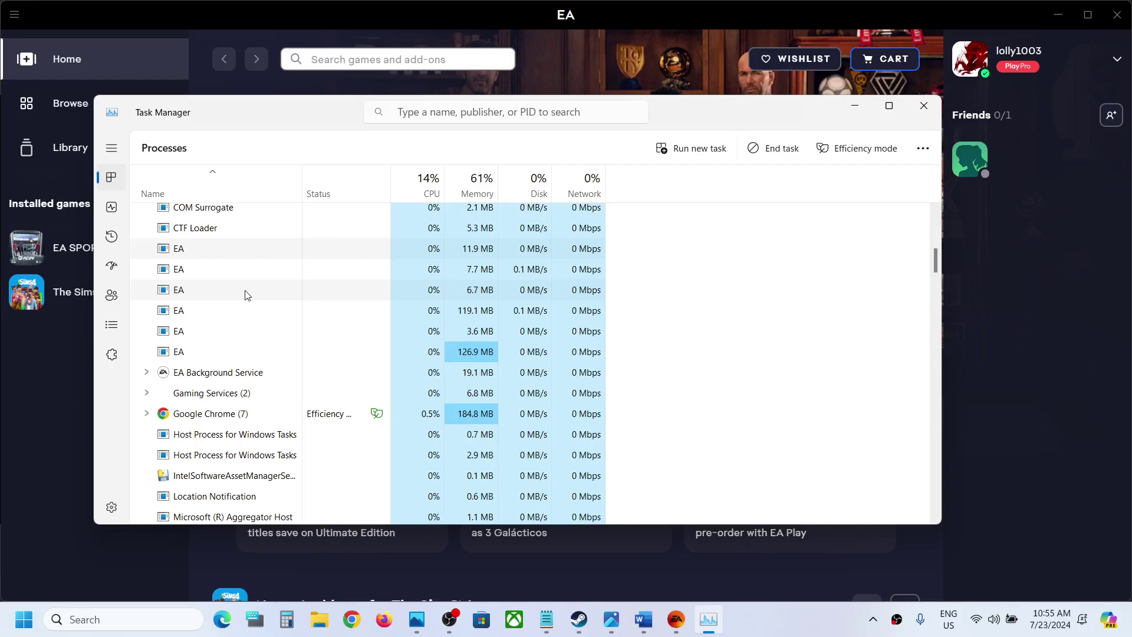
{"action": "scroll", "coordinate": [230, 295], "scroll_direction": "up", "scroll_amount": 1}
Step: End the first four EA processes in Task Manager
{"action": "right_click", "coordinate": [202, 268]}
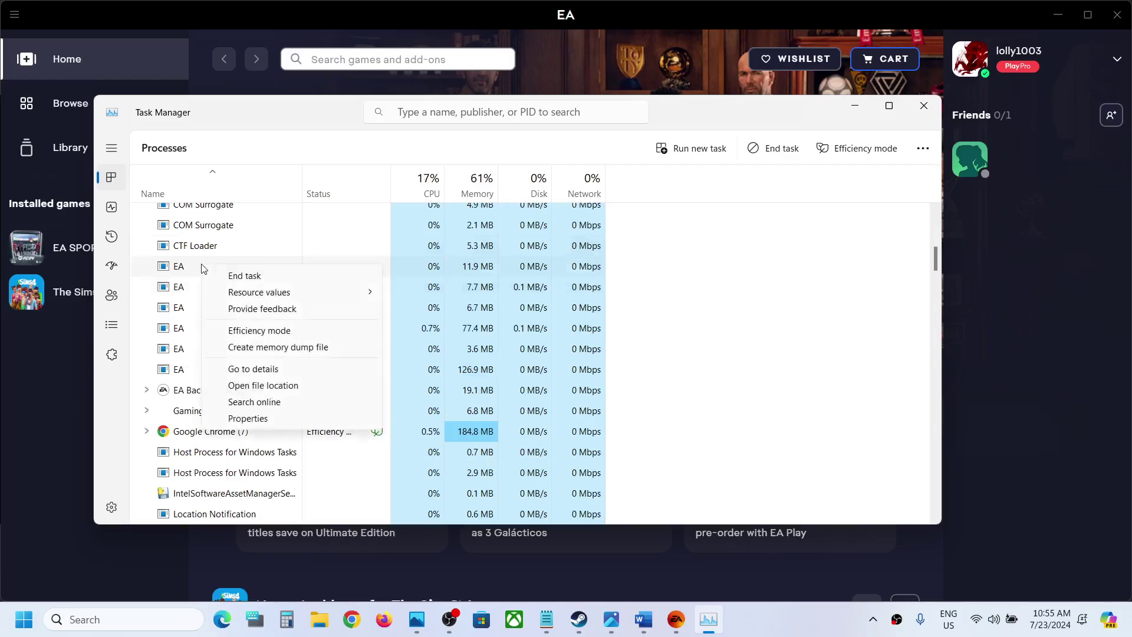
{"action": "left_click", "coordinate": [257, 277]}
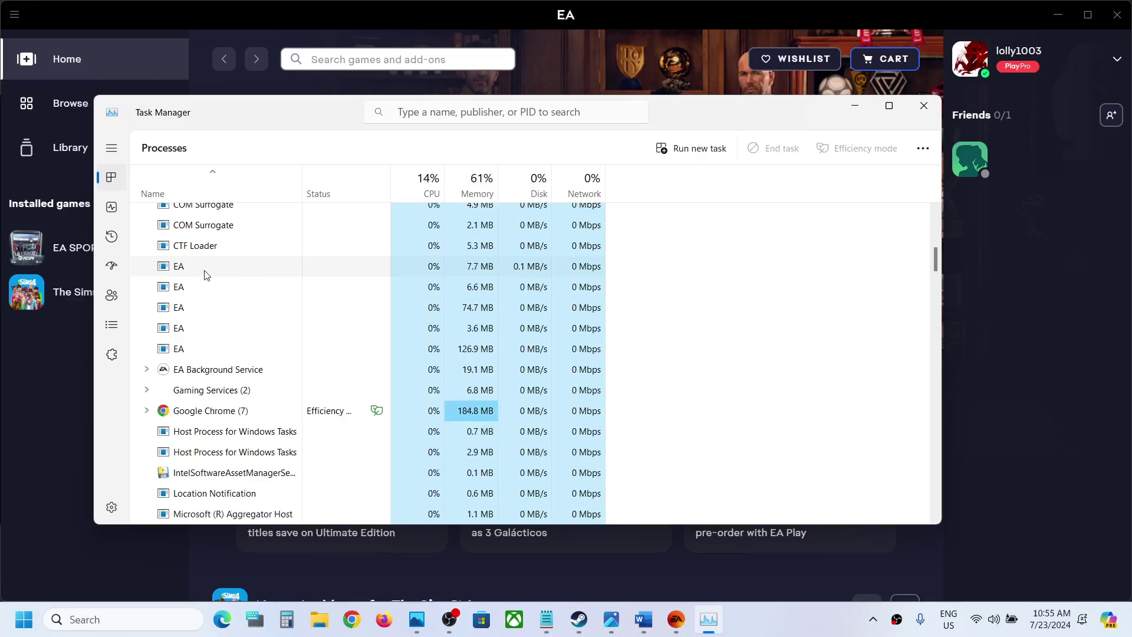
{"action": "right_click", "coordinate": [206, 273]}
{"action": "left_click", "coordinate": [257, 278]}
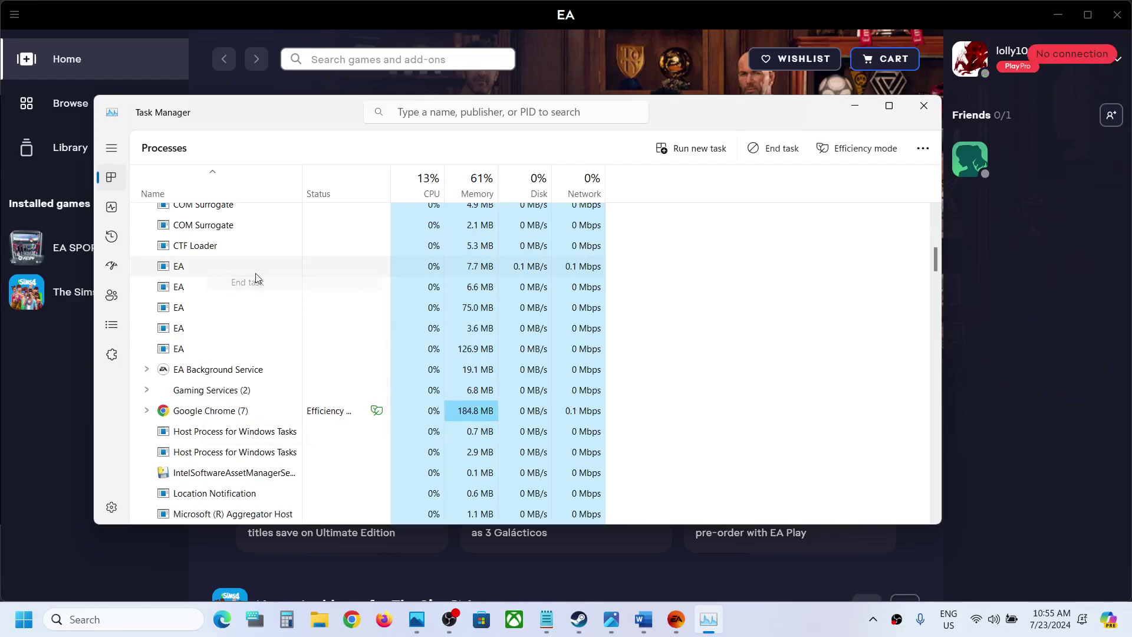
{"action": "right_click", "coordinate": [203, 288]}
{"action": "left_click", "coordinate": [233, 300]}
{"action": "right_click", "coordinate": [192, 305]}
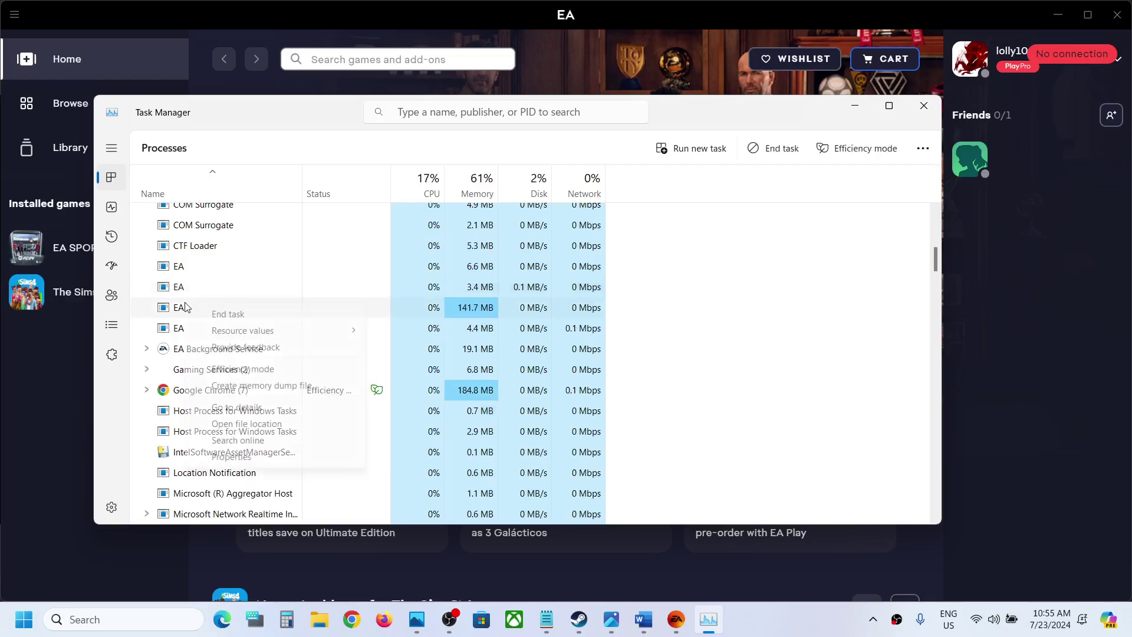
{"action": "left_click", "coordinate": [227, 315]}
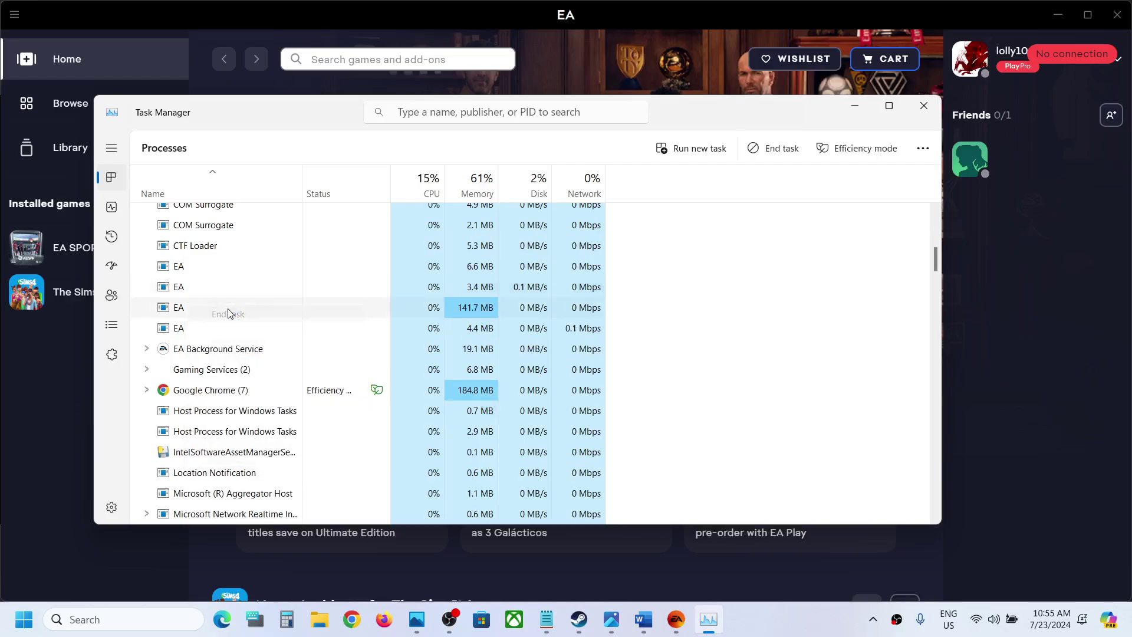
Step: End the EA Background Service and the remaining EA processes, then close Task Manager
{"action": "right_click", "coordinate": [197, 350]}
{"action": "left_click", "coordinate": [247, 380]}
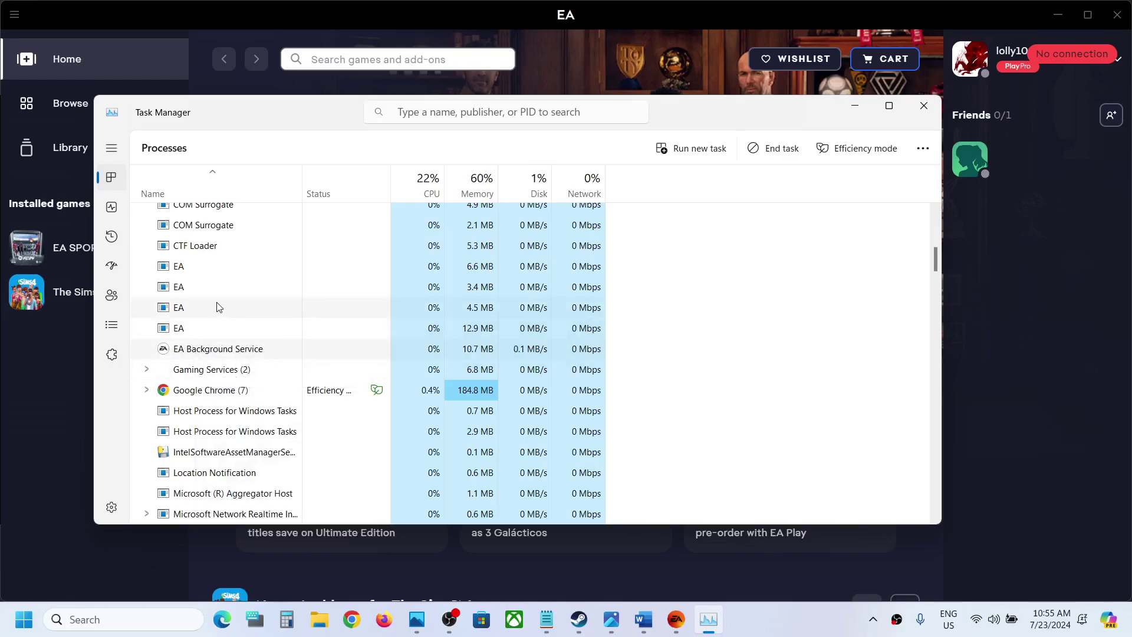
{"action": "right_click", "coordinate": [188, 270]}
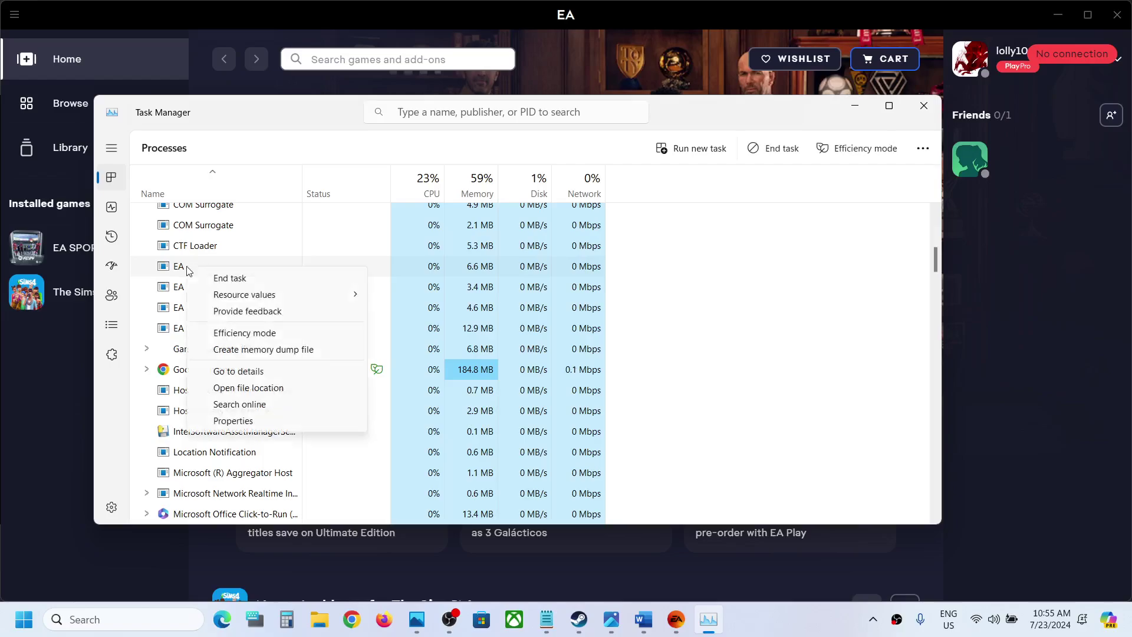
{"action": "left_click", "coordinate": [240, 278]}
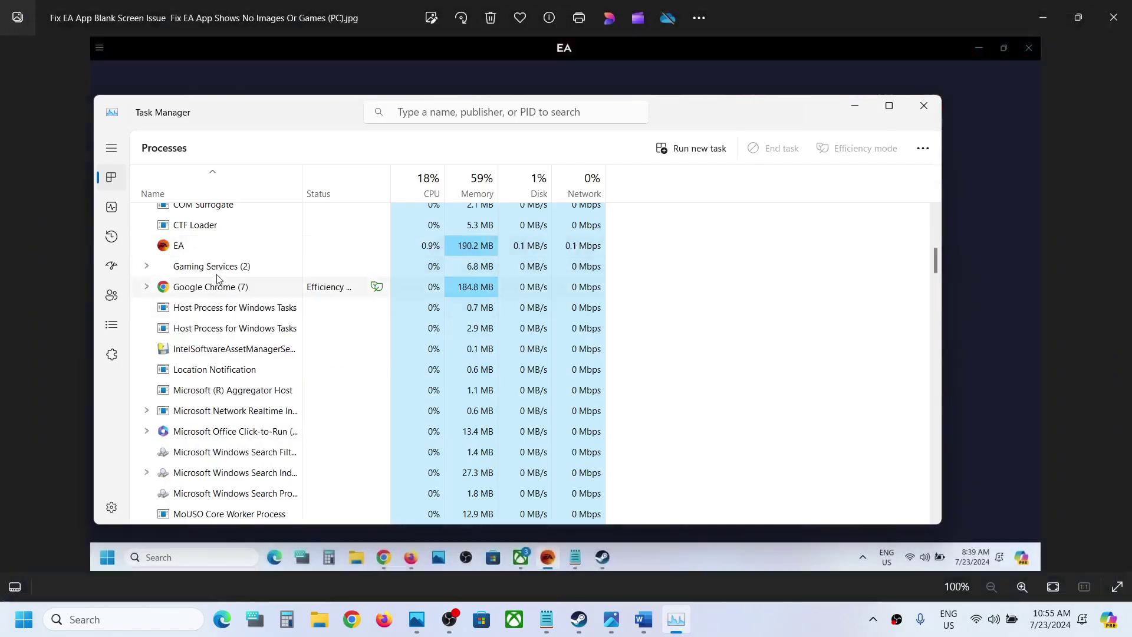
{"action": "right_click", "coordinate": [194, 248]}
{"action": "left_click", "coordinate": [255, 261]}
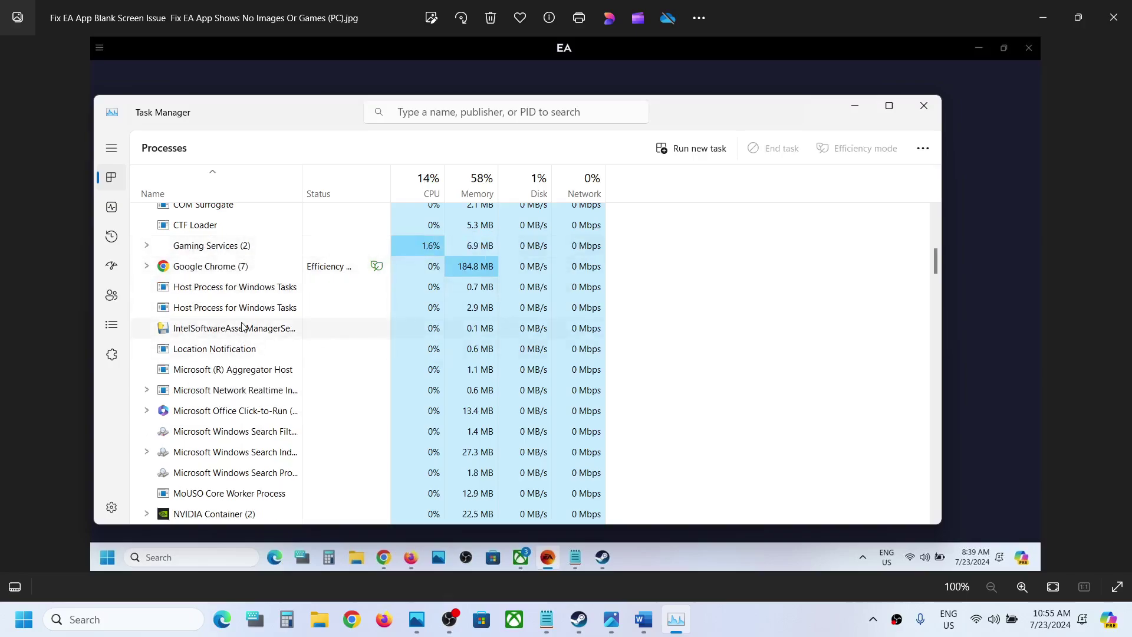
{"action": "scroll", "coordinate": [256, 265], "scroll_direction": "up", "scroll_amount": 3}
{"action": "scroll", "coordinate": [257, 276], "scroll_direction": "up", "scroll_amount": 3}
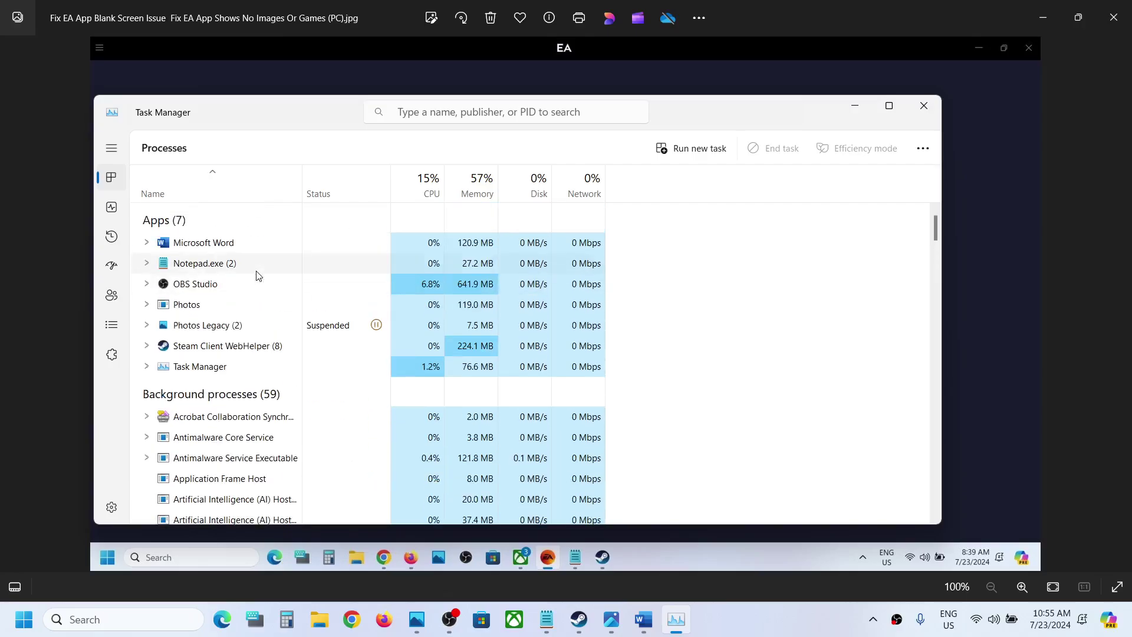
{"action": "left_click", "coordinate": [936, 105]}
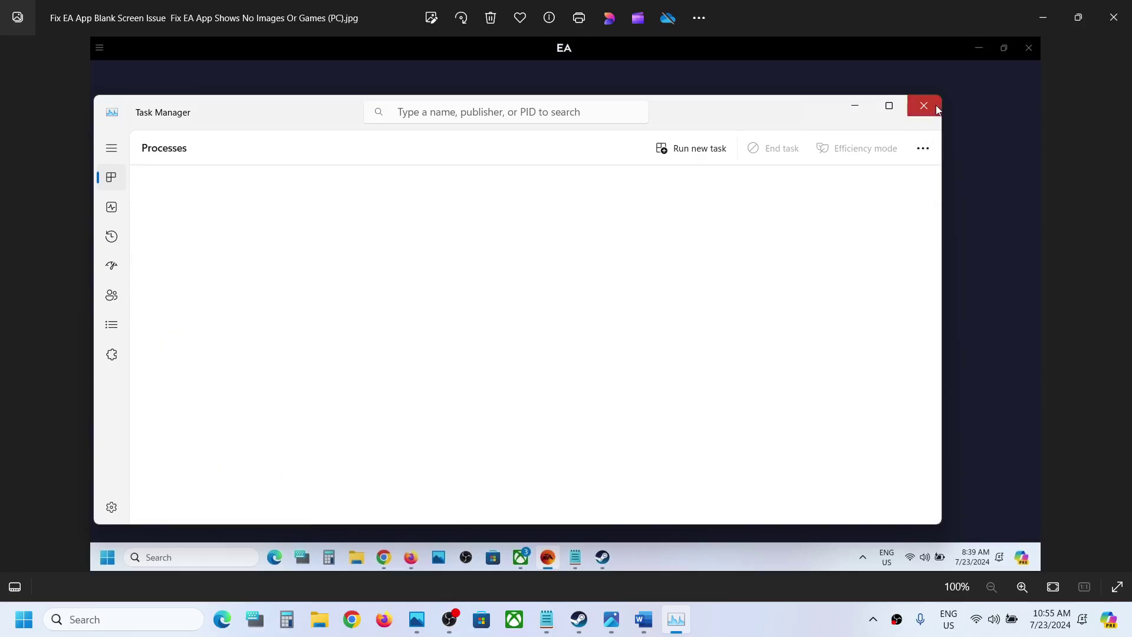
Step: Search 'ea' in Windows Search and run the EA app as administrator
{"action": "left_click", "coordinate": [92, 619]}
{"action": "type", "text": "ea"}
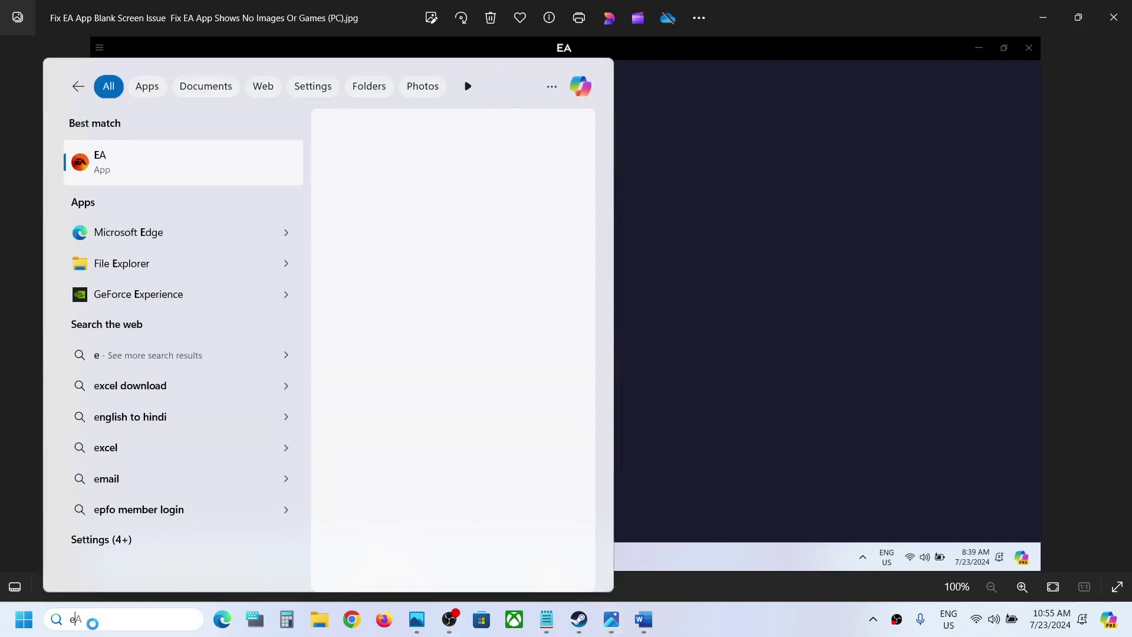
{"action": "right_click", "coordinate": [119, 166]}
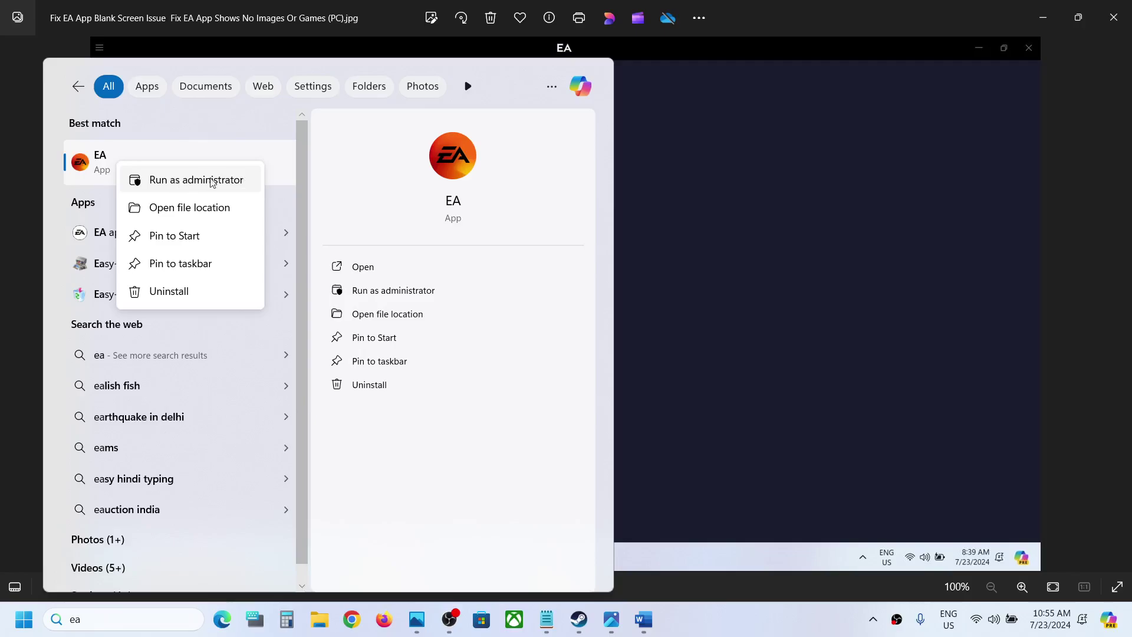
{"action": "left_click", "coordinate": [208, 180]}
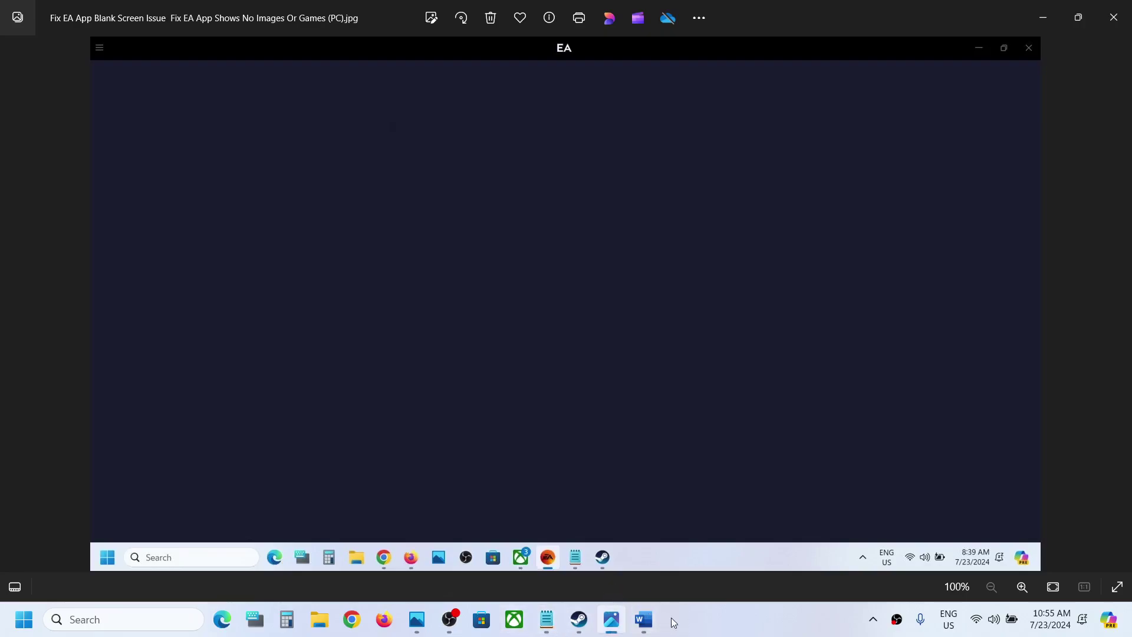
Step: Bring back the Word notes and highlight the Step 3 heading 'Repair EA App'
{"action": "left_click", "coordinate": [643, 618]}
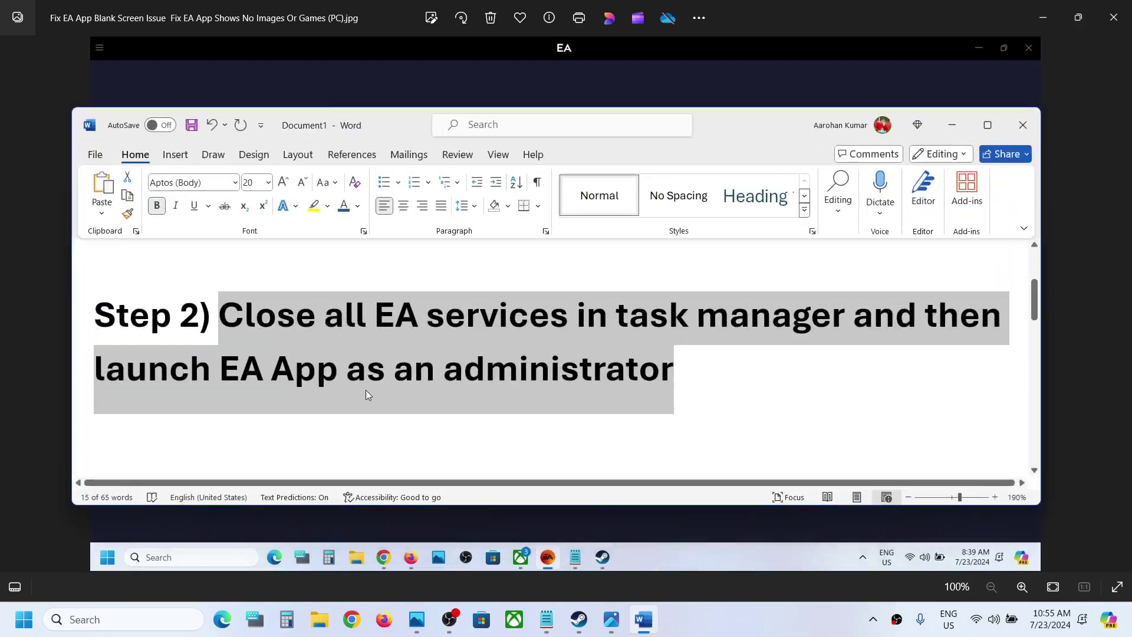
{"action": "scroll", "coordinate": [366, 391], "scroll_direction": "down", "scroll_amount": 2}
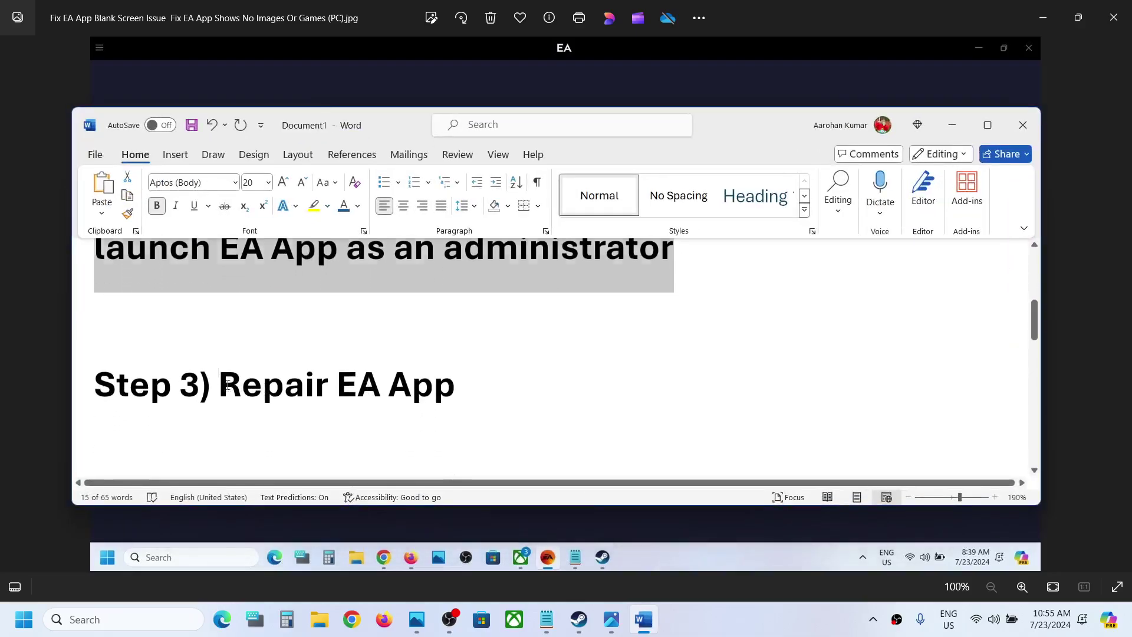
{"action": "left_click_drag", "start_coordinate": [223, 386], "coordinate": [455, 386]}
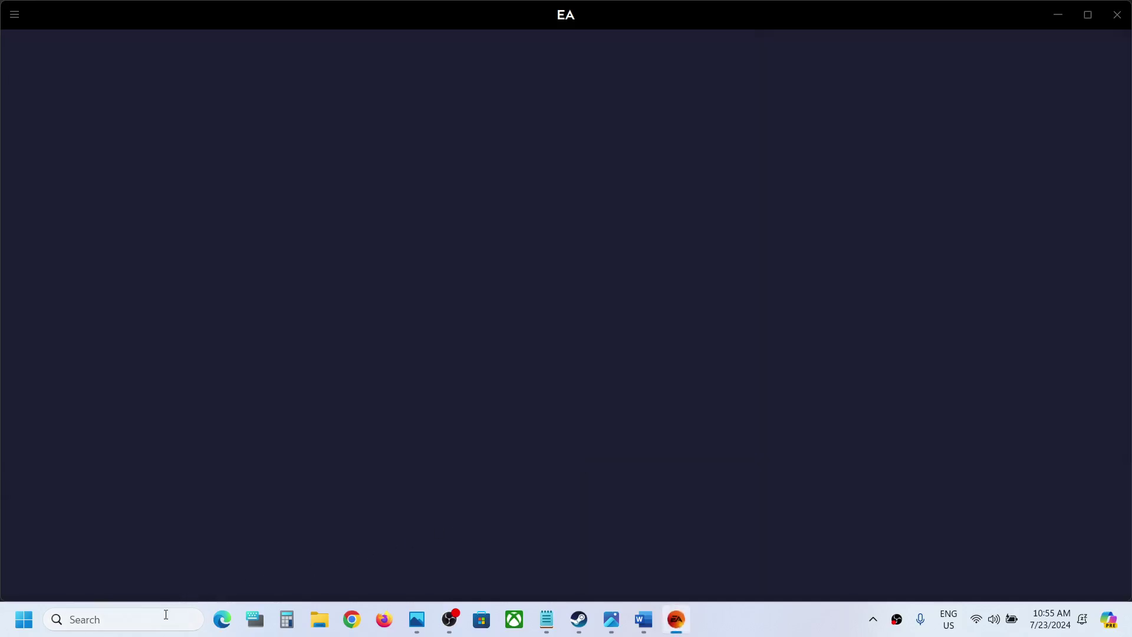
Step: Open Control Panel's Uninstall a program list and jump to the EA app entry
{"action": "left_click", "coordinate": [122, 623]}
{"action": "type", "text": "control"}
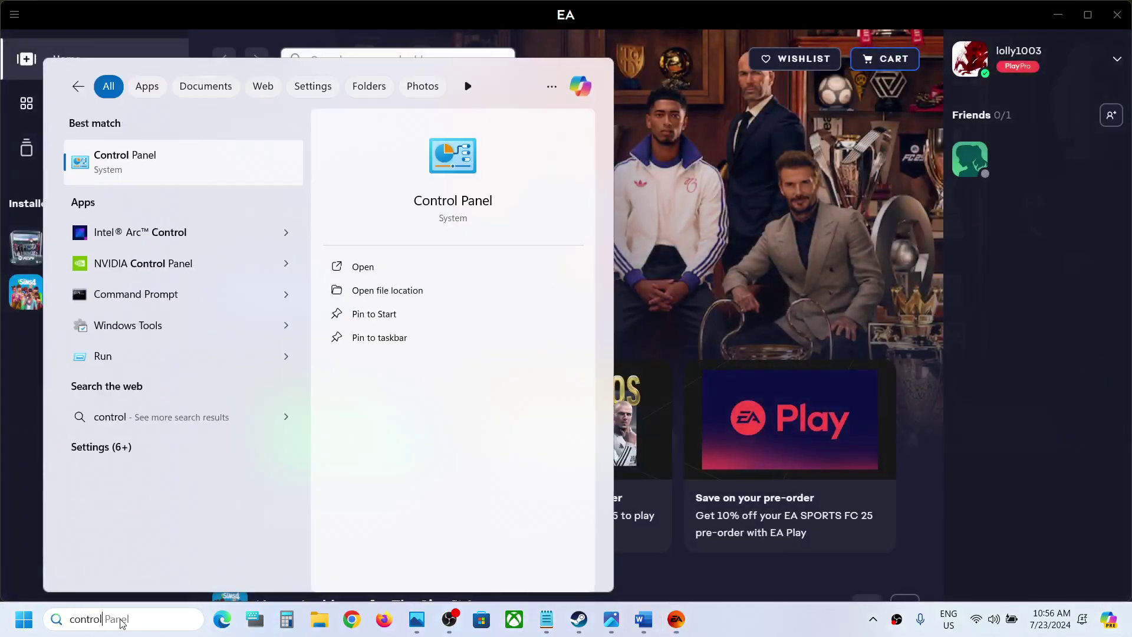
{"action": "key", "text": "Return"}
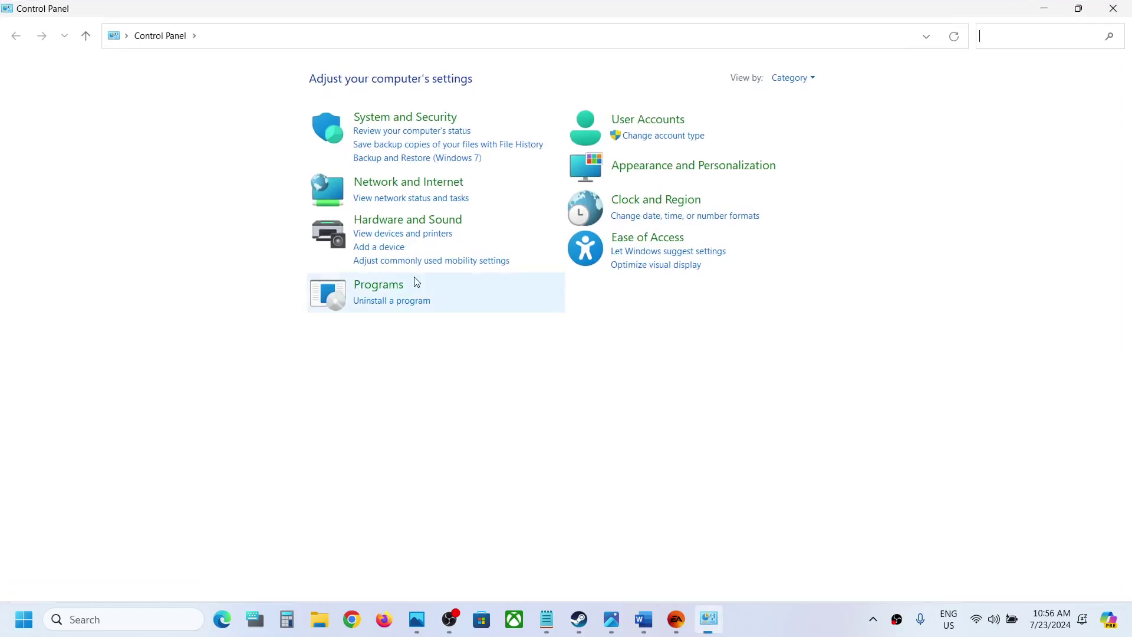
{"action": "left_click", "coordinate": [394, 301]}
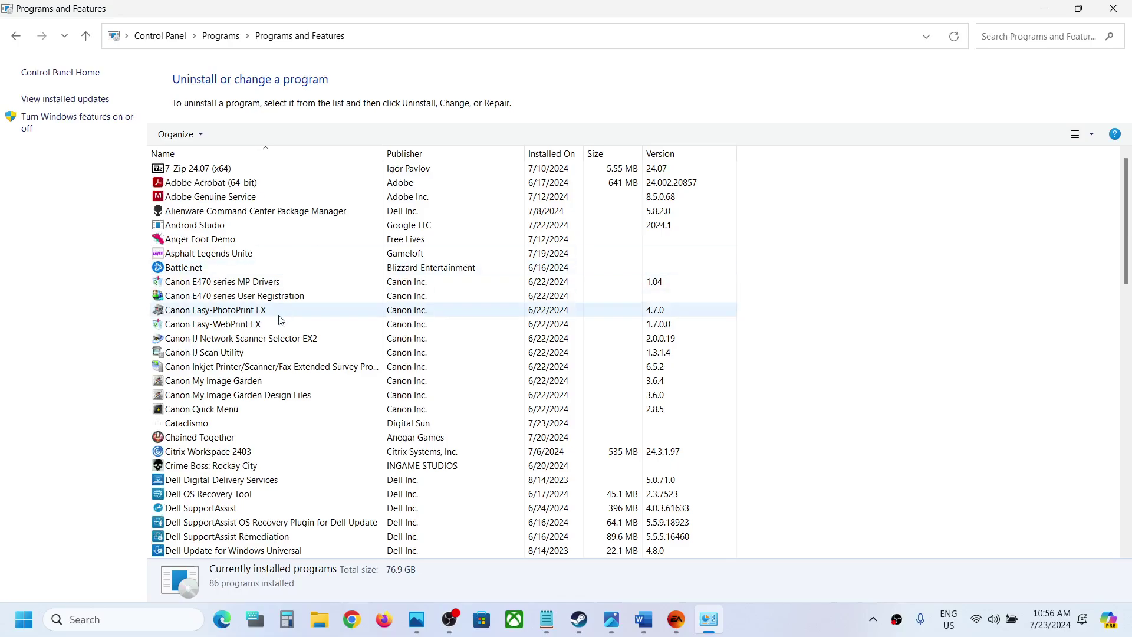
{"action": "left_click", "coordinate": [282, 313]}
{"action": "key", "text": "e"}
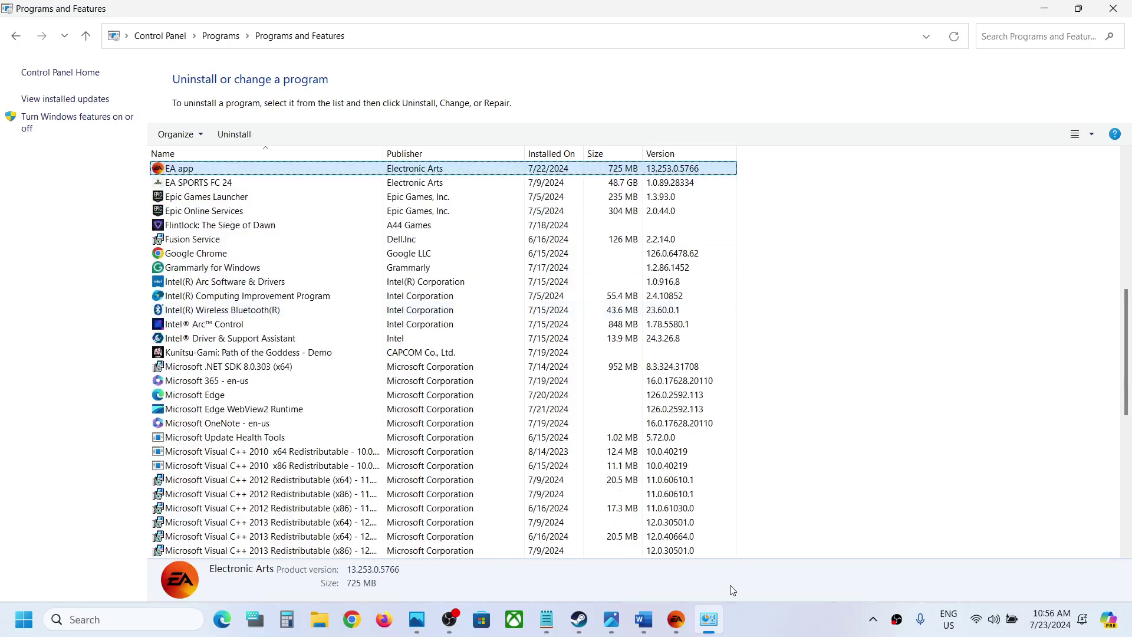
Step: Quit the running EA app through its hamburger menu
{"action": "left_click", "coordinate": [676, 620]}
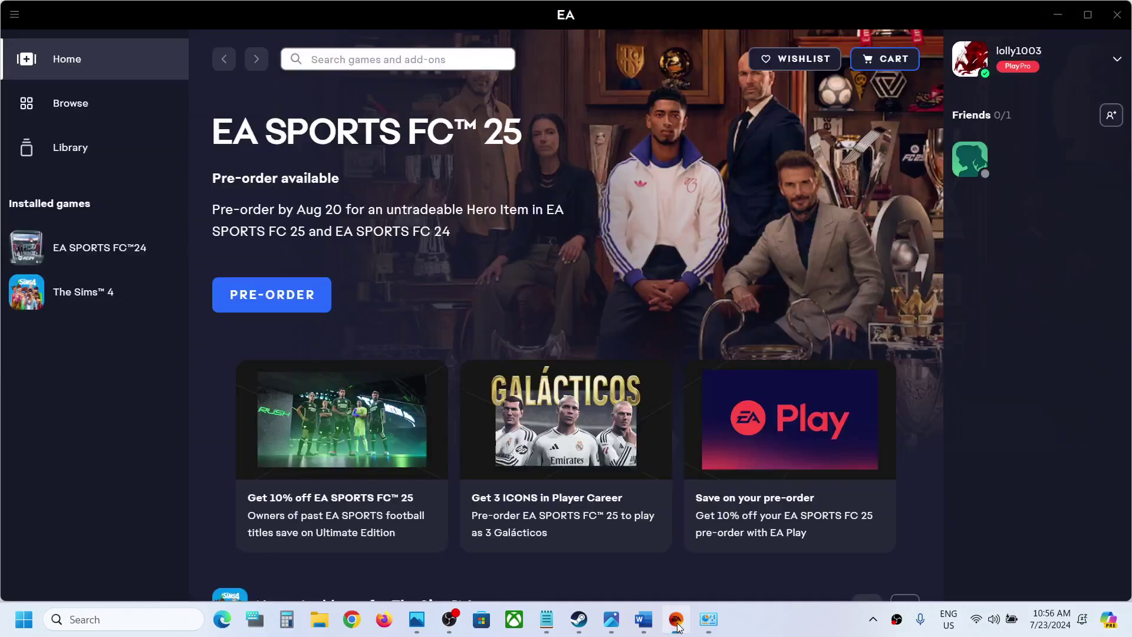
{"action": "left_click", "coordinate": [15, 18]}
{"action": "left_click", "coordinate": [36, 251]}
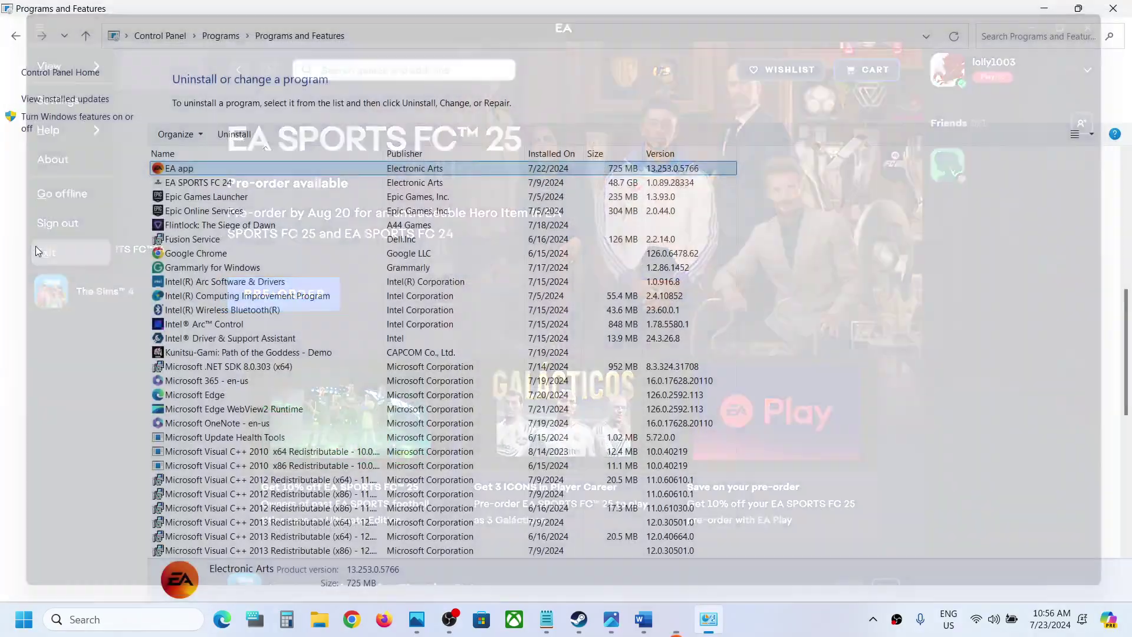
{"action": "scroll", "coordinate": [451, 287], "scroll_direction": "up", "scroll_amount": 1}
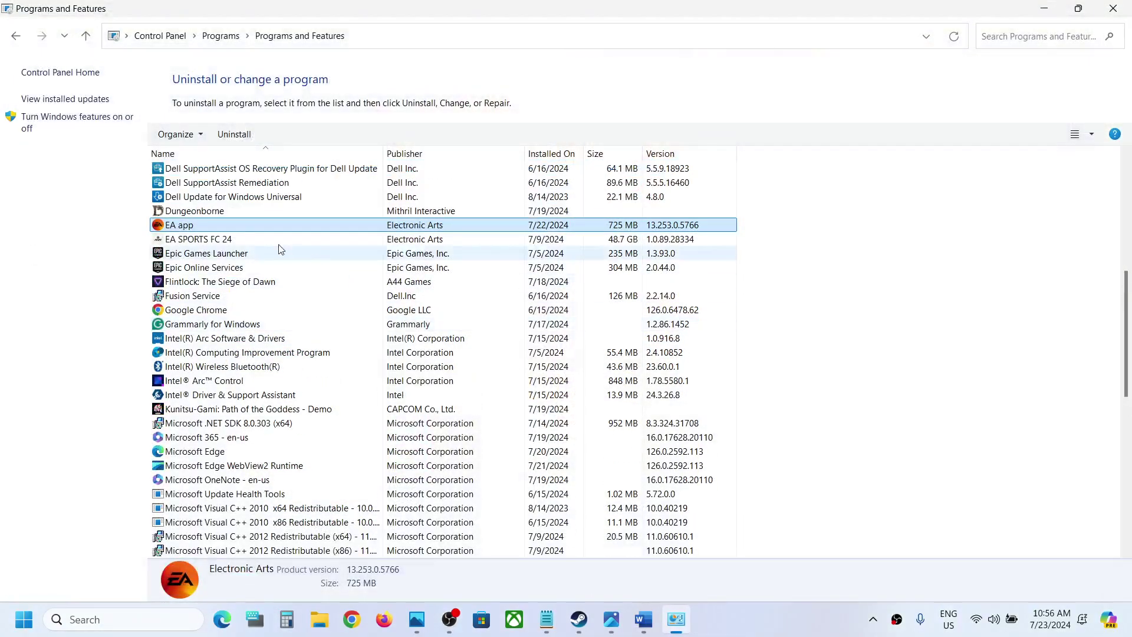
Step: Launch the EA app uninstaller from Programs and Features and choose REPAIR instead
{"action": "right_click", "coordinate": [200, 230]}
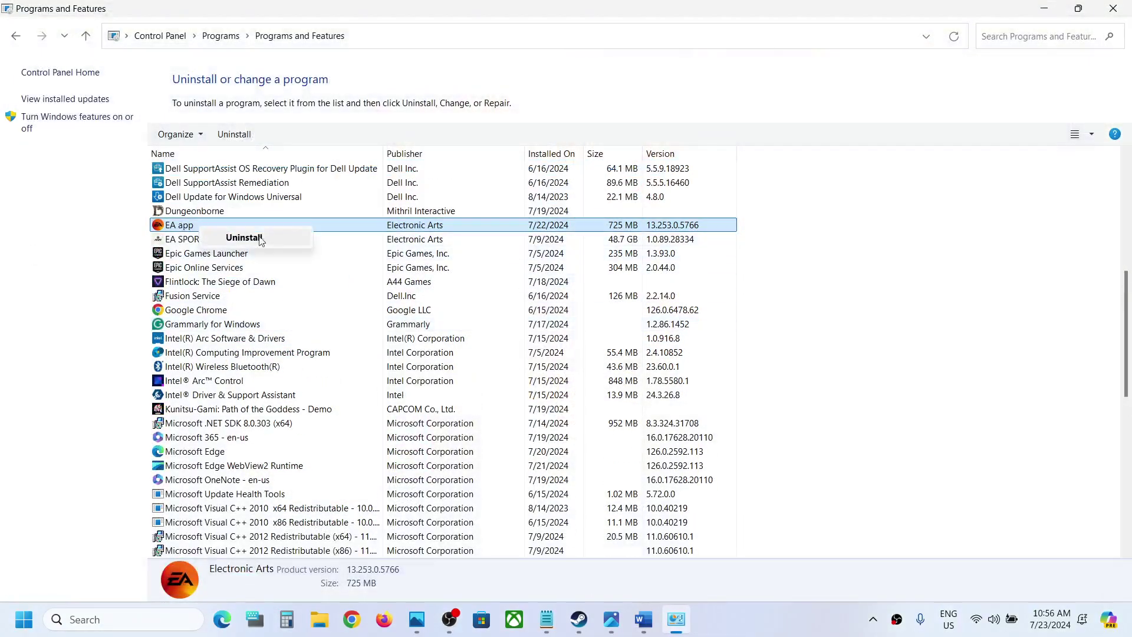
{"action": "left_click", "coordinate": [264, 238]}
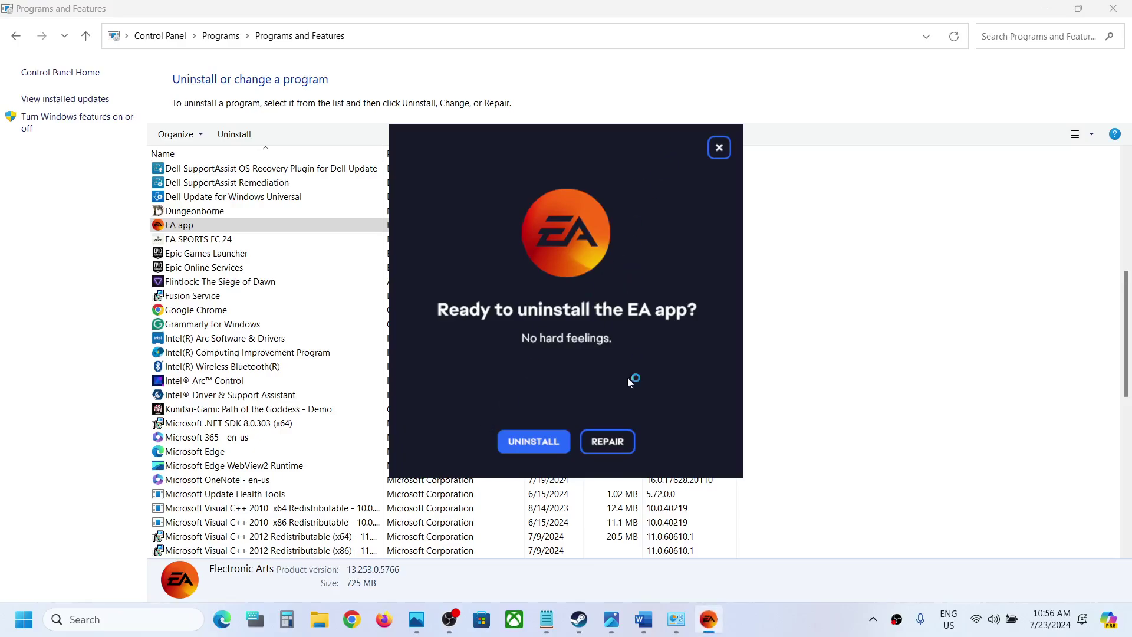
{"action": "left_click", "coordinate": [607, 442]}
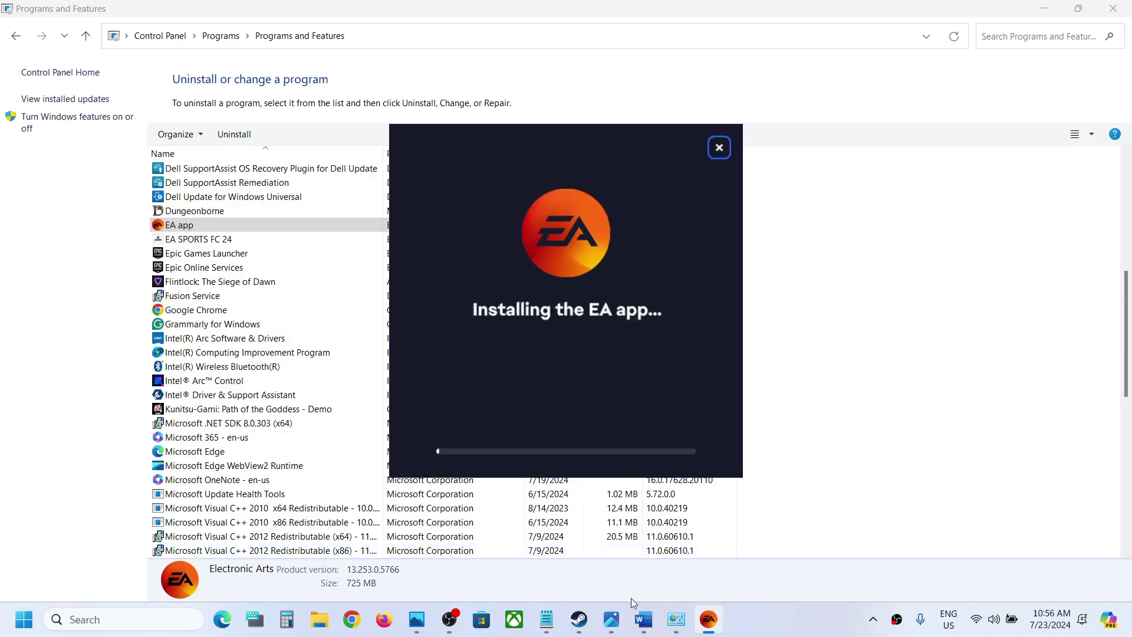
Step: Highlight the Step 4 heading 'Clear EA App Cache' in Word, then minimize the notes
{"action": "left_click", "coordinate": [646, 624]}
{"action": "scroll", "coordinate": [391, 374], "scroll_direction": "down", "scroll_amount": 3}
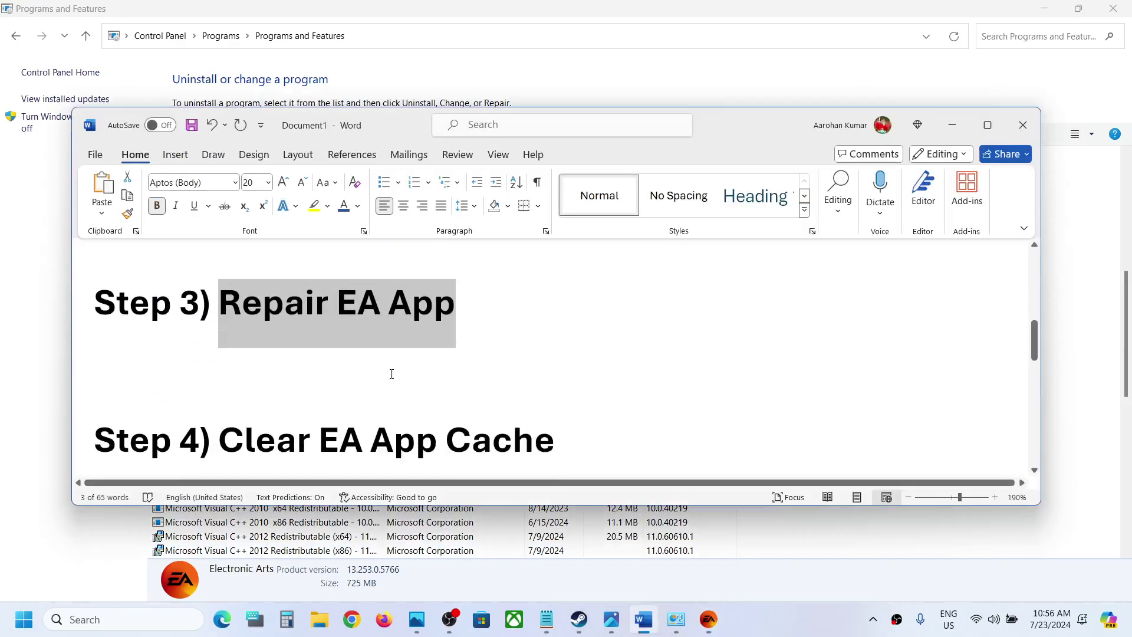
{"action": "left_click_drag", "start_coordinate": [225, 373], "coordinate": [554, 377]}
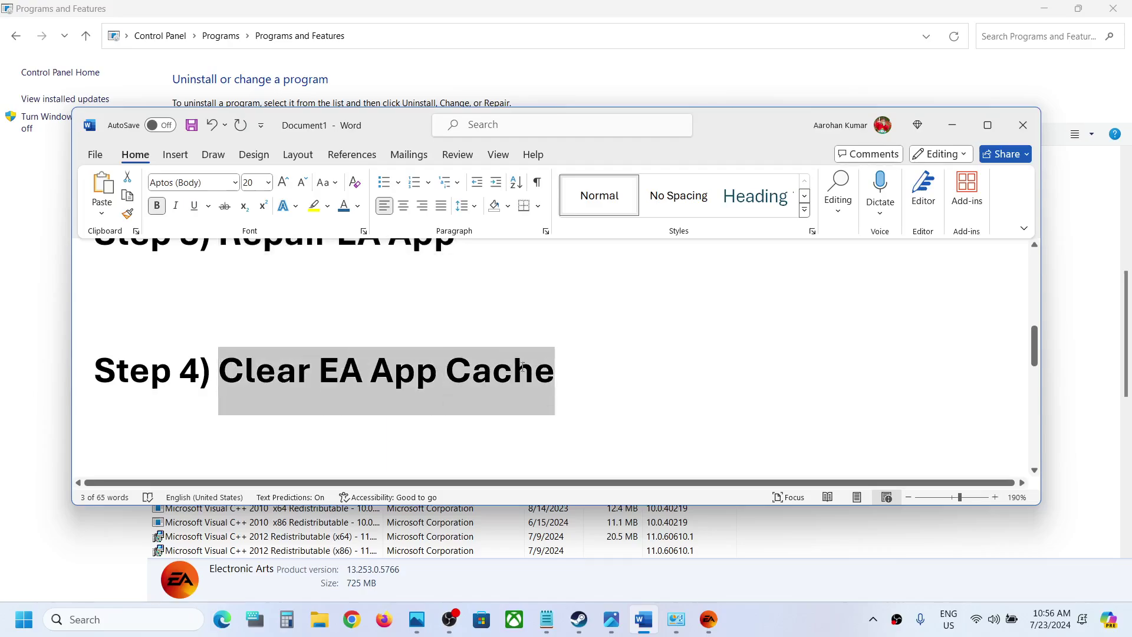
{"action": "left_click", "coordinate": [951, 129]}
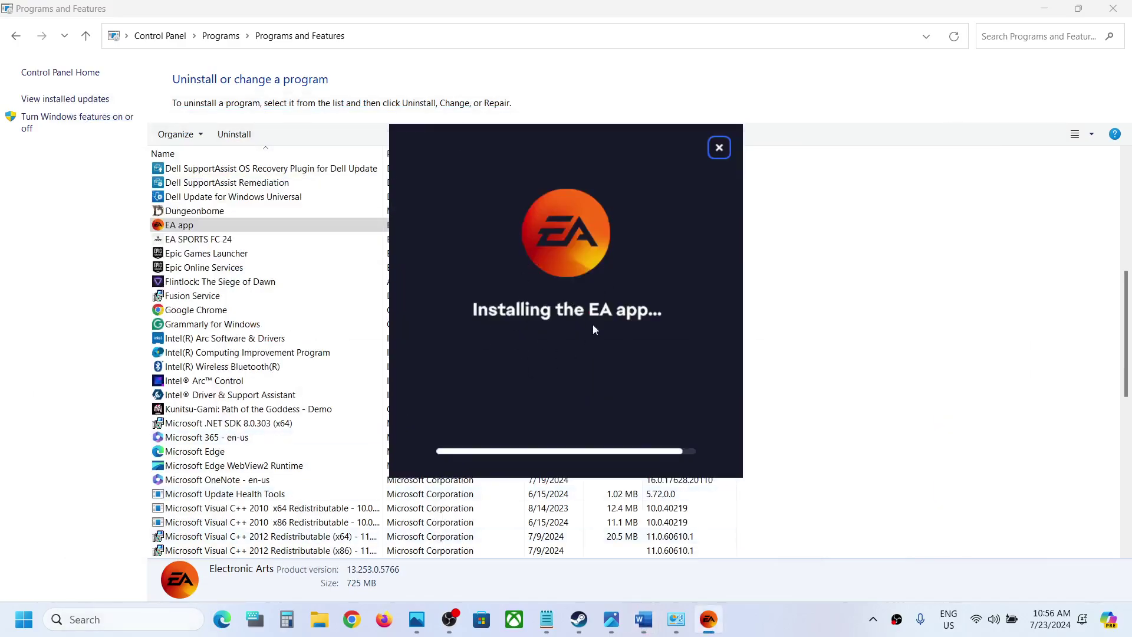
Step: Search 'ea' and open the file location of the EA shortcut in File Explorer
{"action": "left_click", "coordinate": [124, 619]}
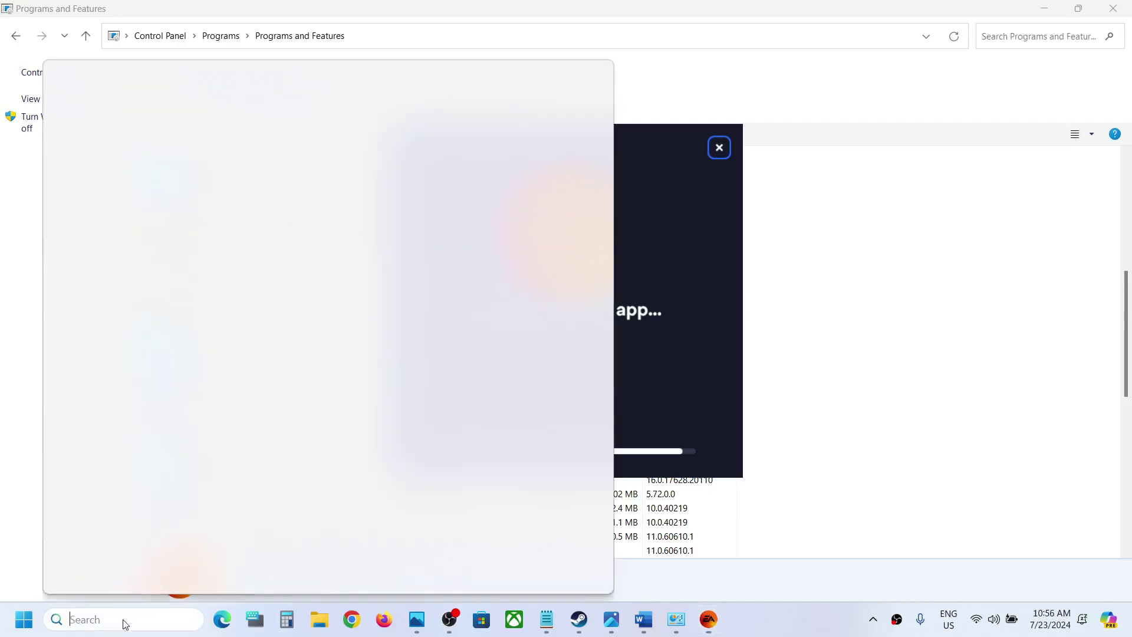
{"action": "type", "text": "ea"}
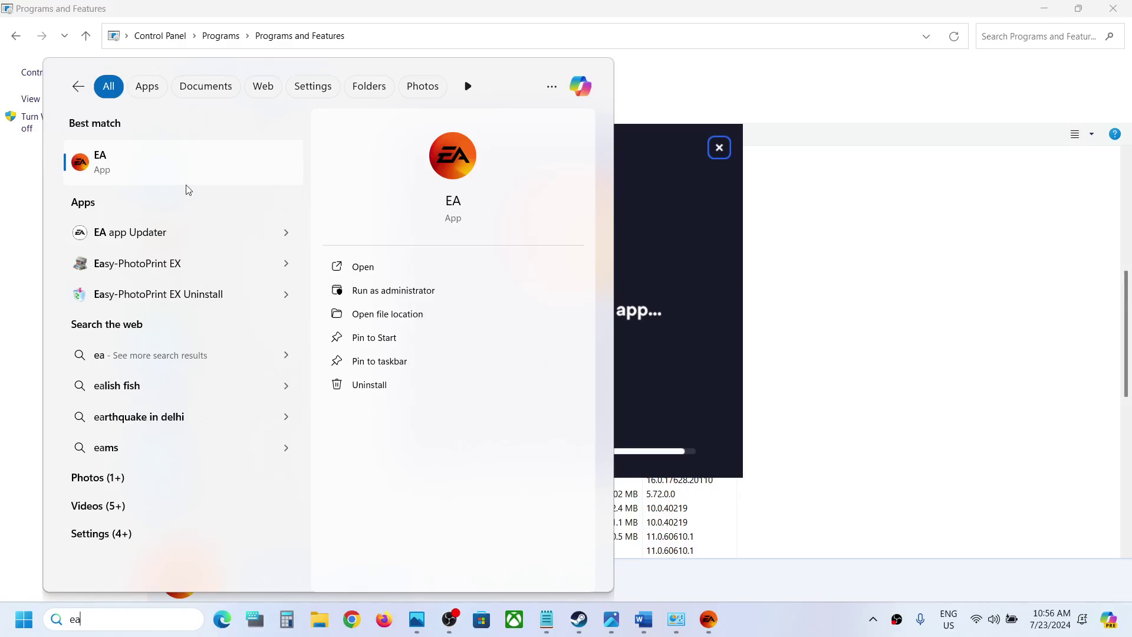
{"action": "right_click", "coordinate": [132, 173]}
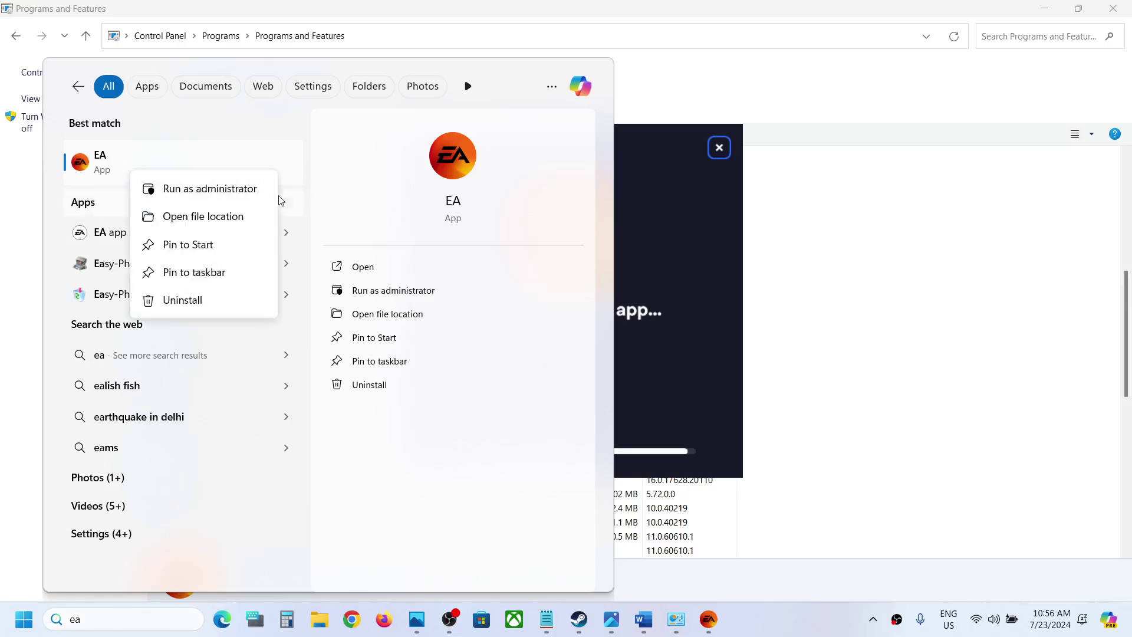
{"action": "left_click", "coordinate": [210, 218]}
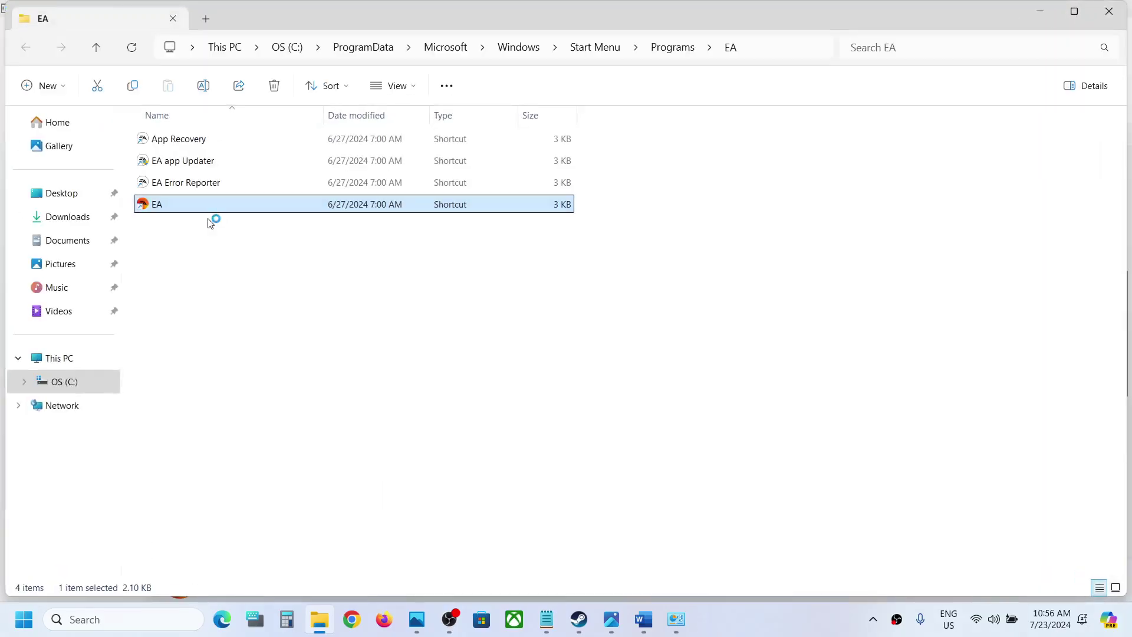
Step: Run App Recovery as administrator and confirm clearing the EA app cache
{"action": "left_click", "coordinate": [184, 142]}
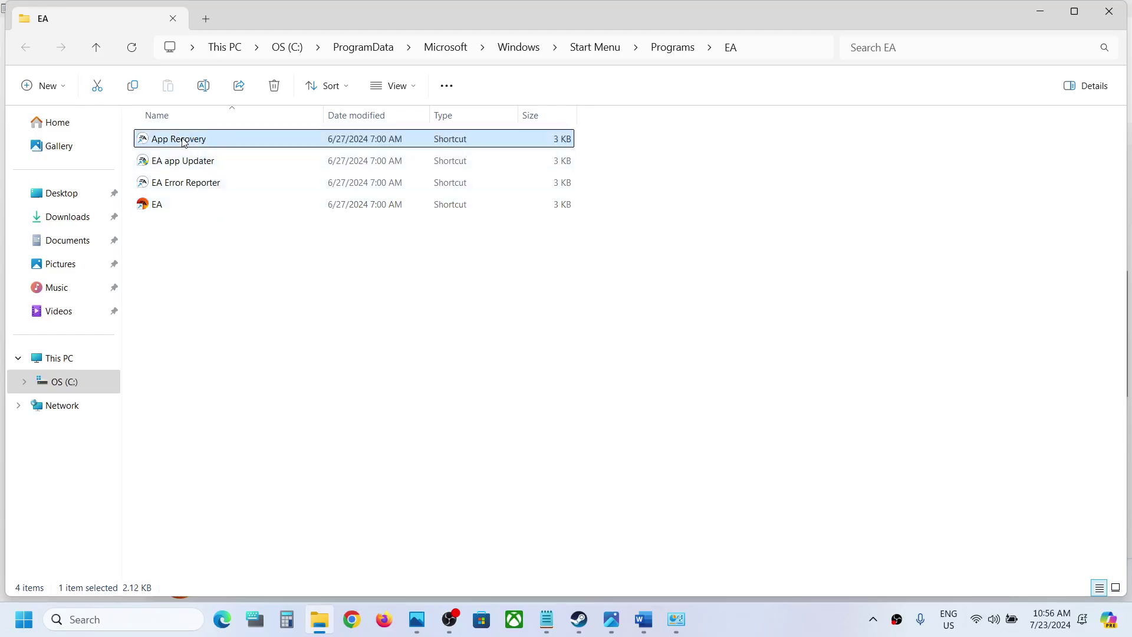
{"action": "right_click", "coordinate": [184, 141]}
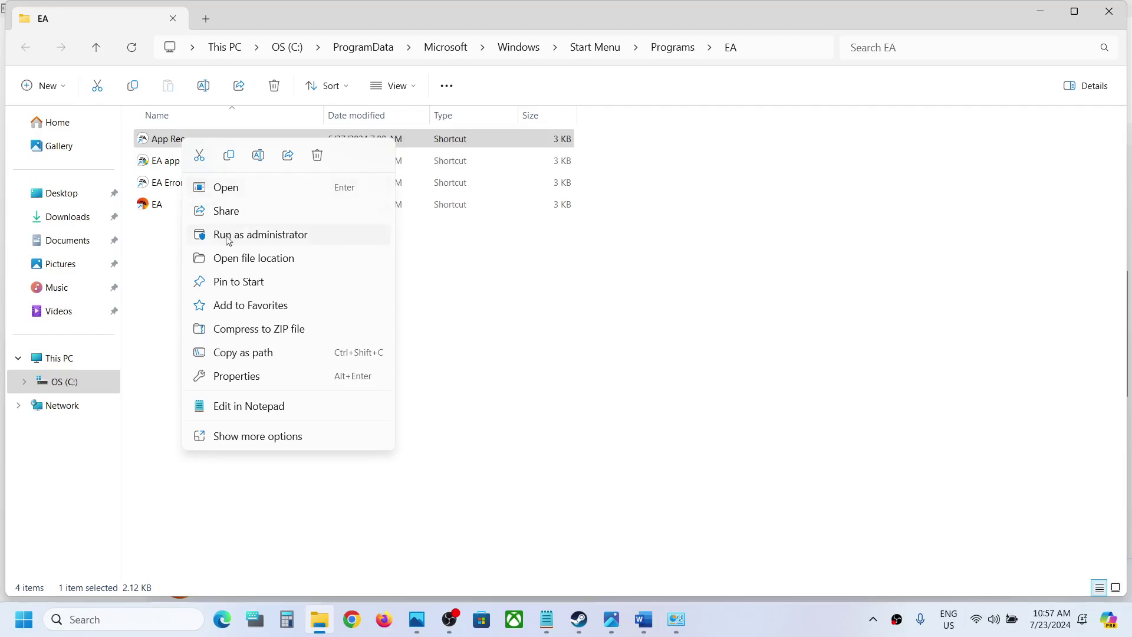
{"action": "left_click", "coordinate": [252, 235]}
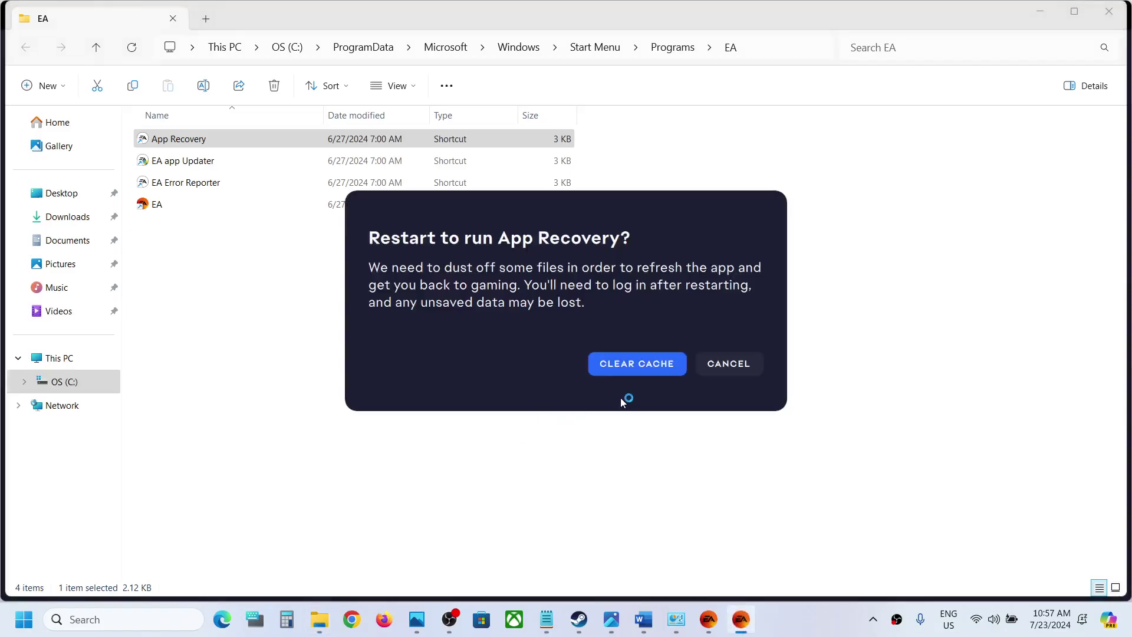
{"action": "left_click", "coordinate": [635, 371]}
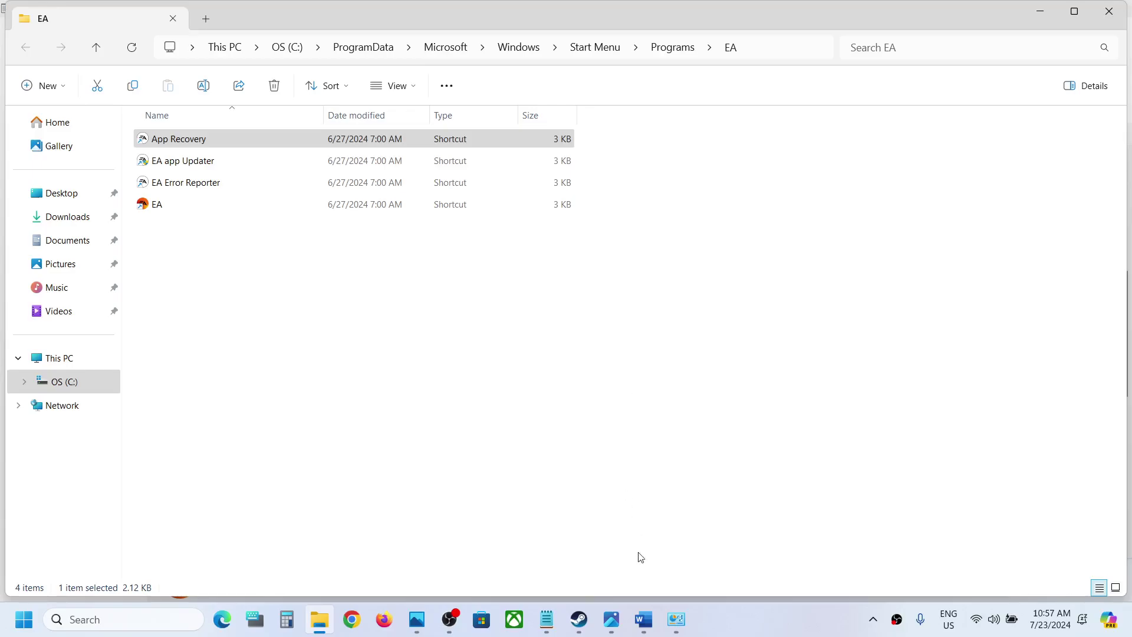
Step: Bring the Word guide forward and highlight the Step 5 heading 'Start EA Background Service'
{"action": "left_click", "coordinate": [683, 539]}
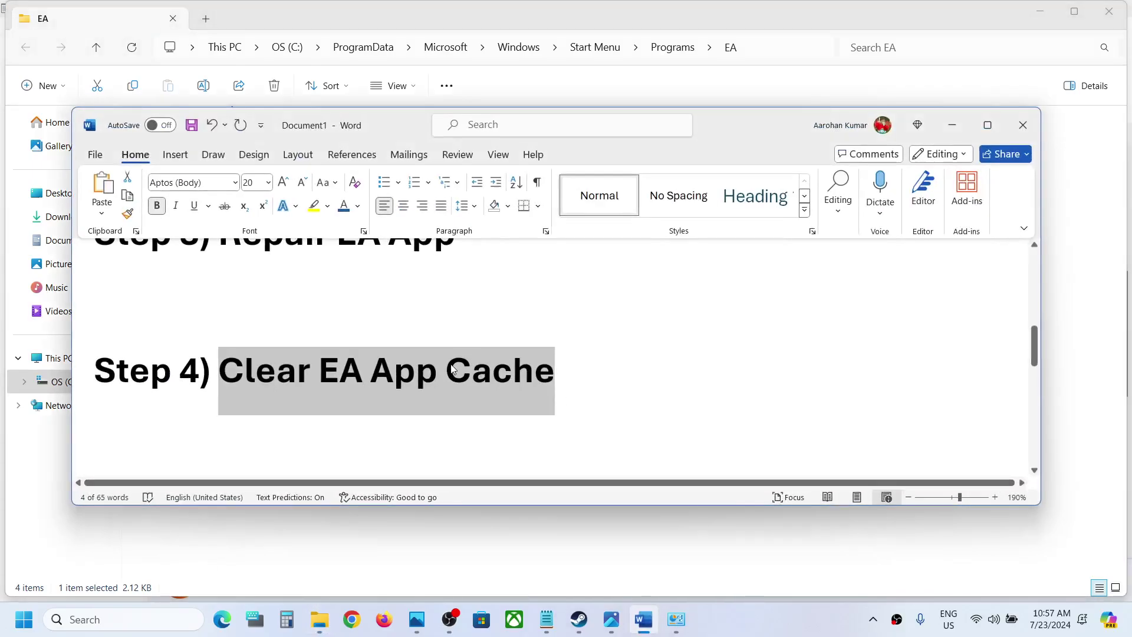
{"action": "scroll", "coordinate": [451, 369], "scroll_direction": "down", "scroll_amount": 3}
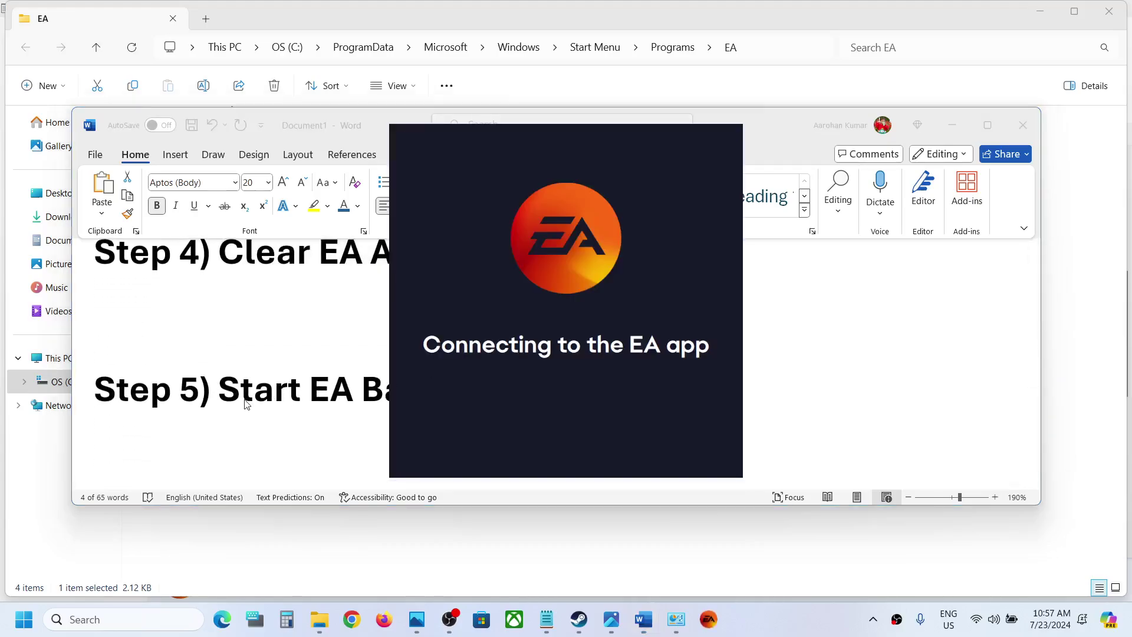
{"action": "left_click_drag", "start_coordinate": [226, 392], "coordinate": [710, 394]}
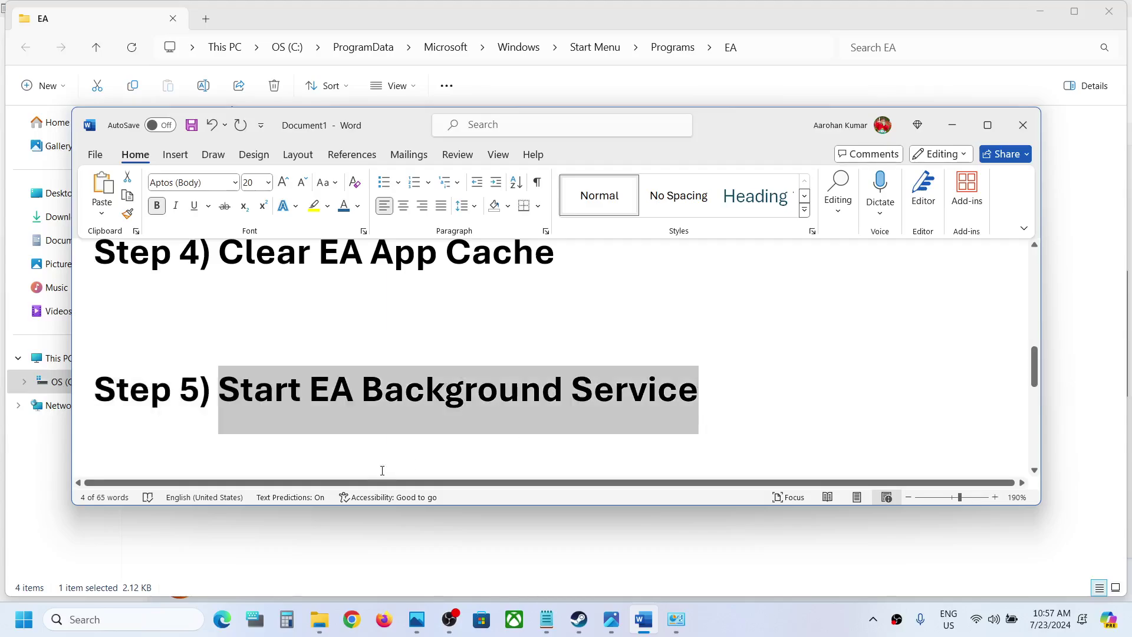
Step: Open the Services console via search and select the EABackgroundService entry
{"action": "left_click", "coordinate": [106, 617]}
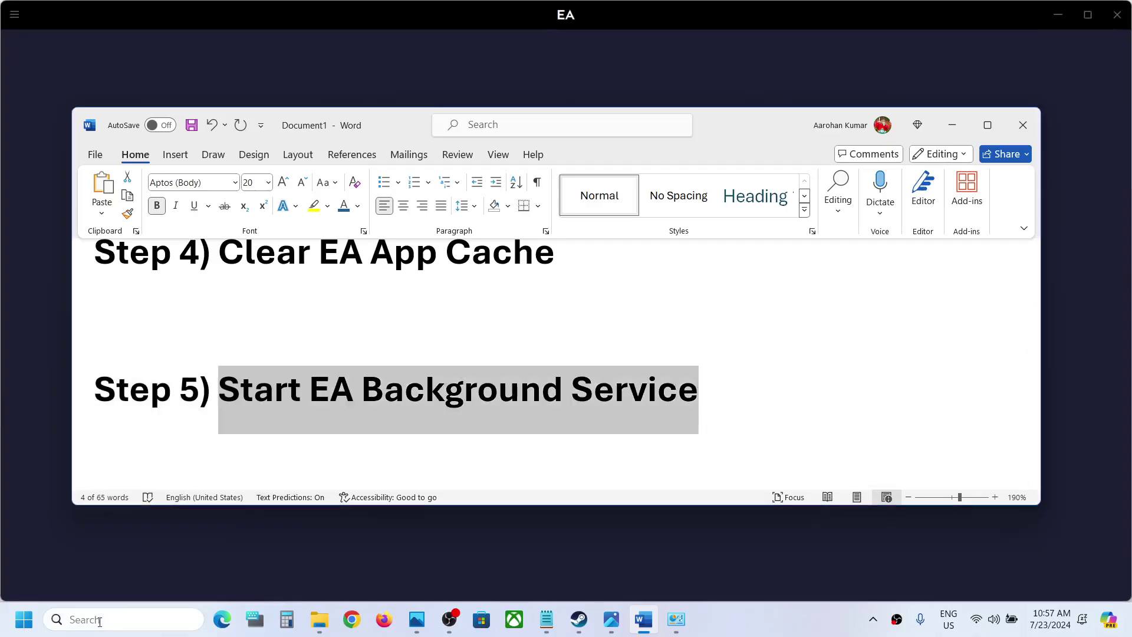
{"action": "type", "text": "serv"}
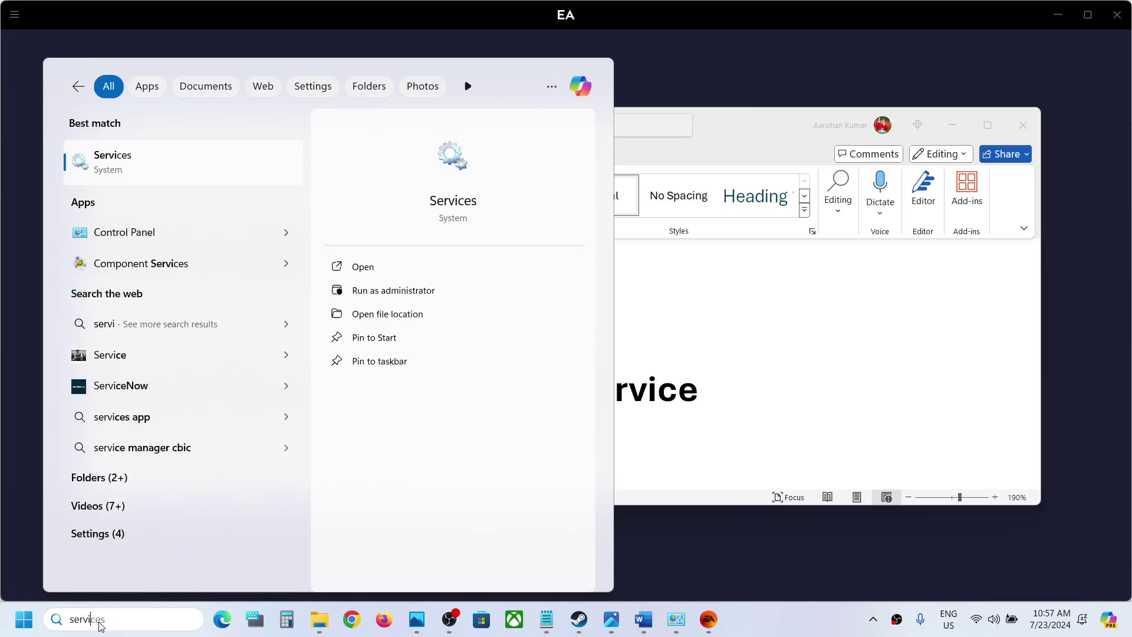
{"action": "type", "text": "ices"}
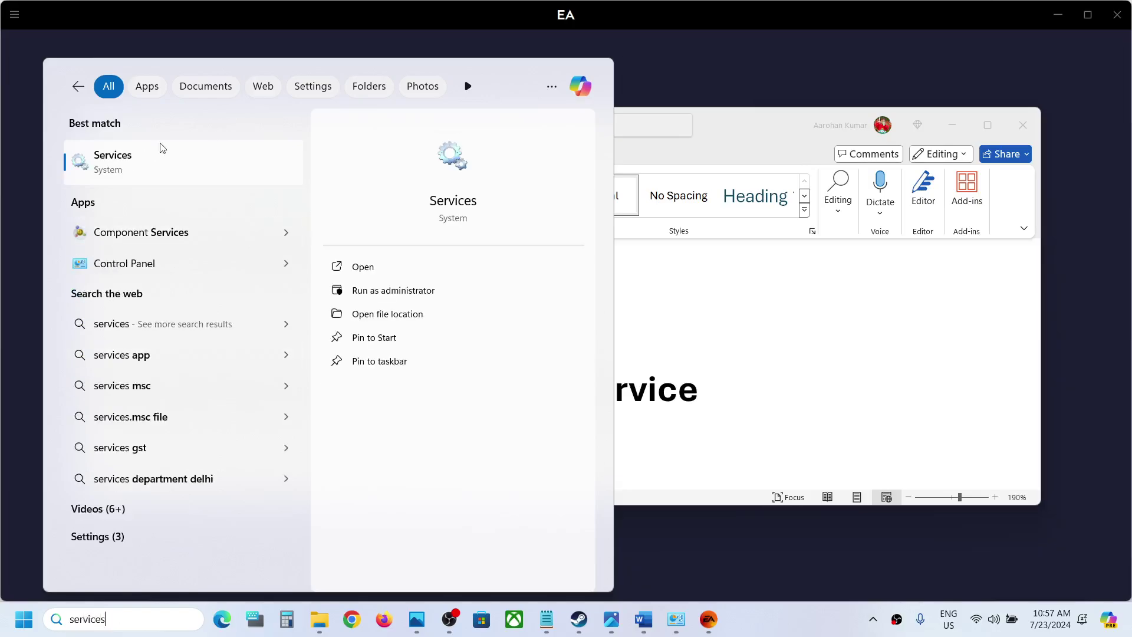
{"action": "left_click", "coordinate": [165, 155]}
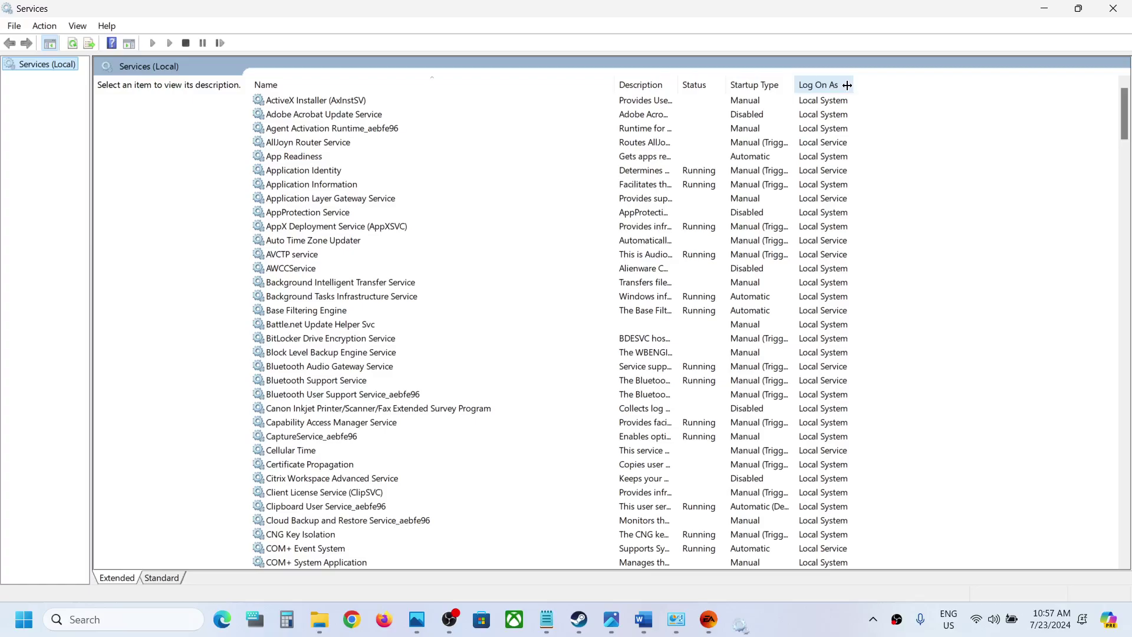
{"action": "left_click", "coordinate": [401, 295]}
{"action": "key", "text": "e"}
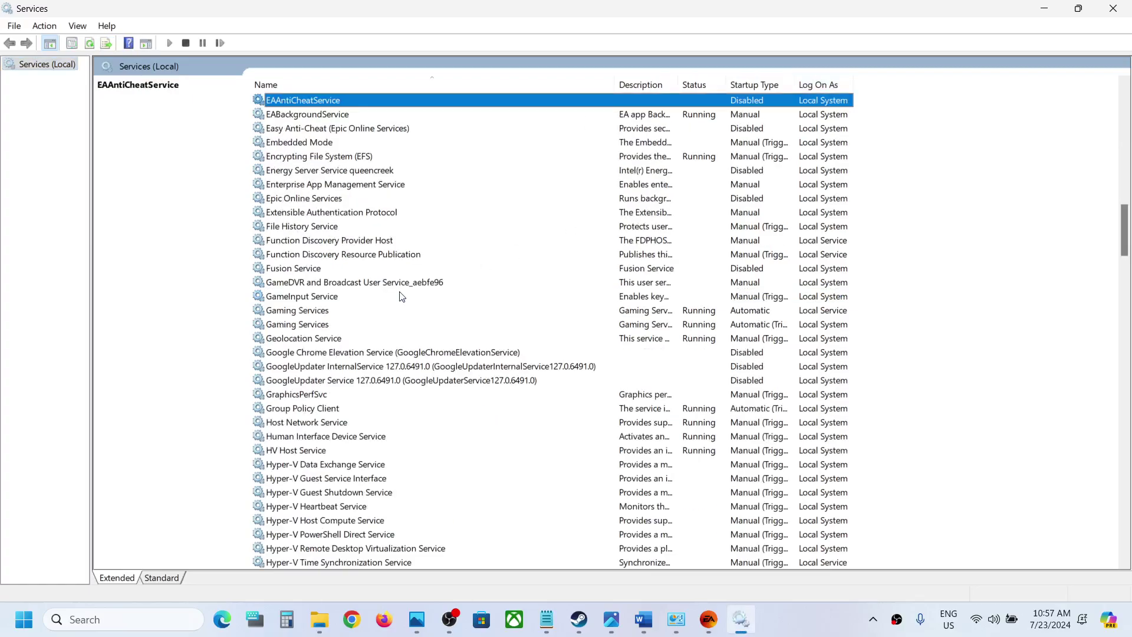
{"action": "scroll", "coordinate": [400, 296], "scroll_direction": "up", "scroll_amount": 2}
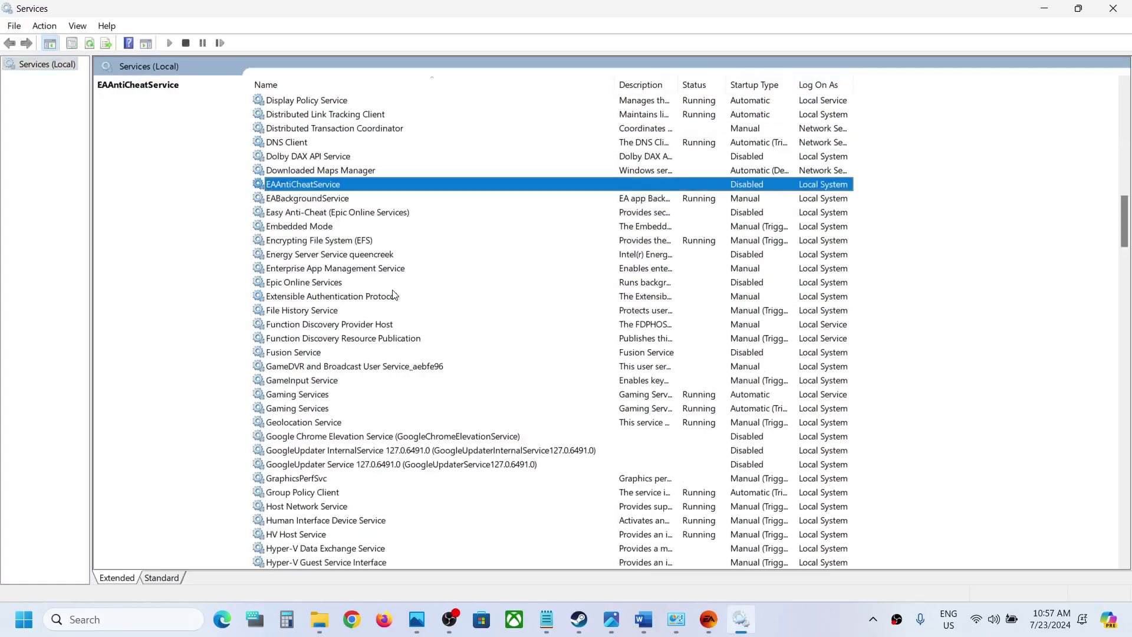
{"action": "left_click", "coordinate": [344, 200]}
Step: Set EABackgroundService's startup type to Automatic and apply it, then return to the Word guide
{"action": "double_click", "coordinate": [344, 197]}
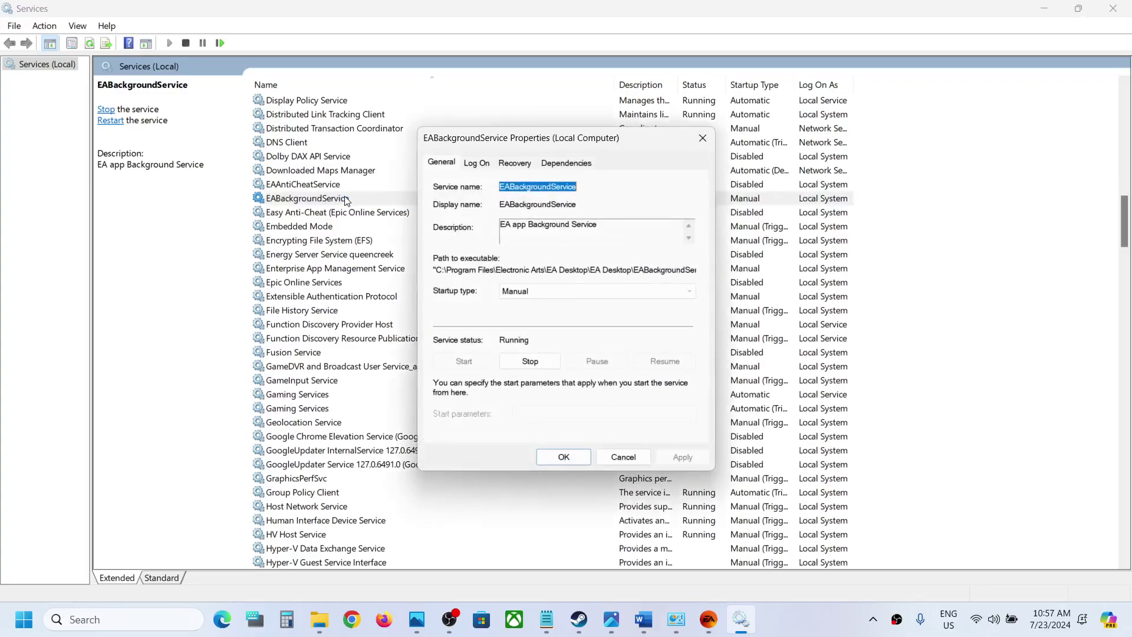
{"action": "left_click", "coordinate": [542, 296]}
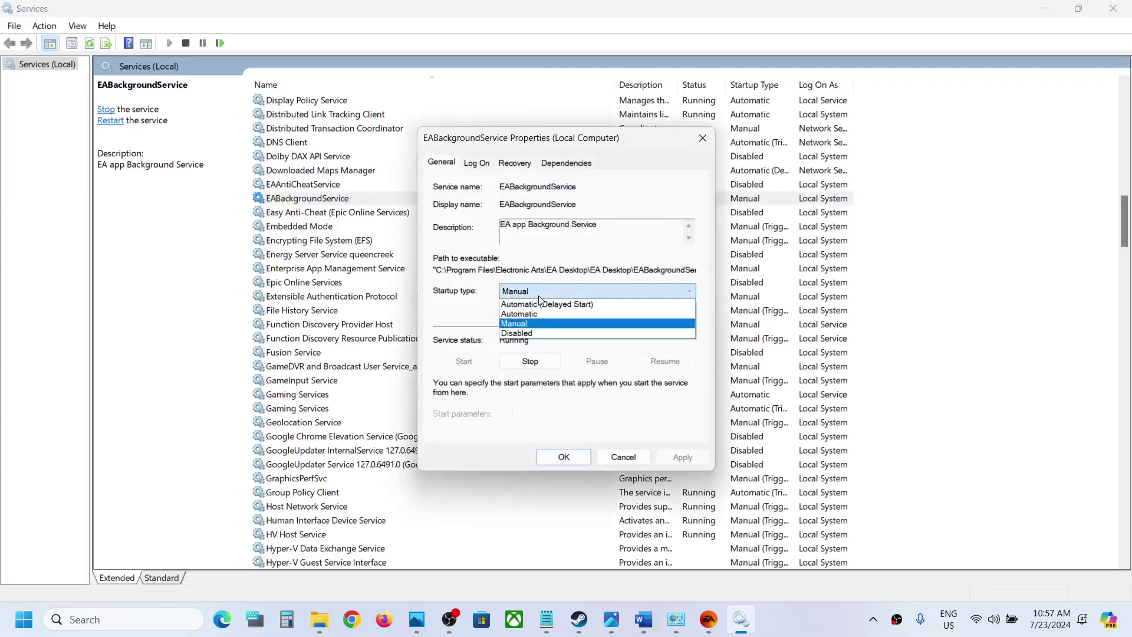
{"action": "left_click", "coordinate": [523, 317]}
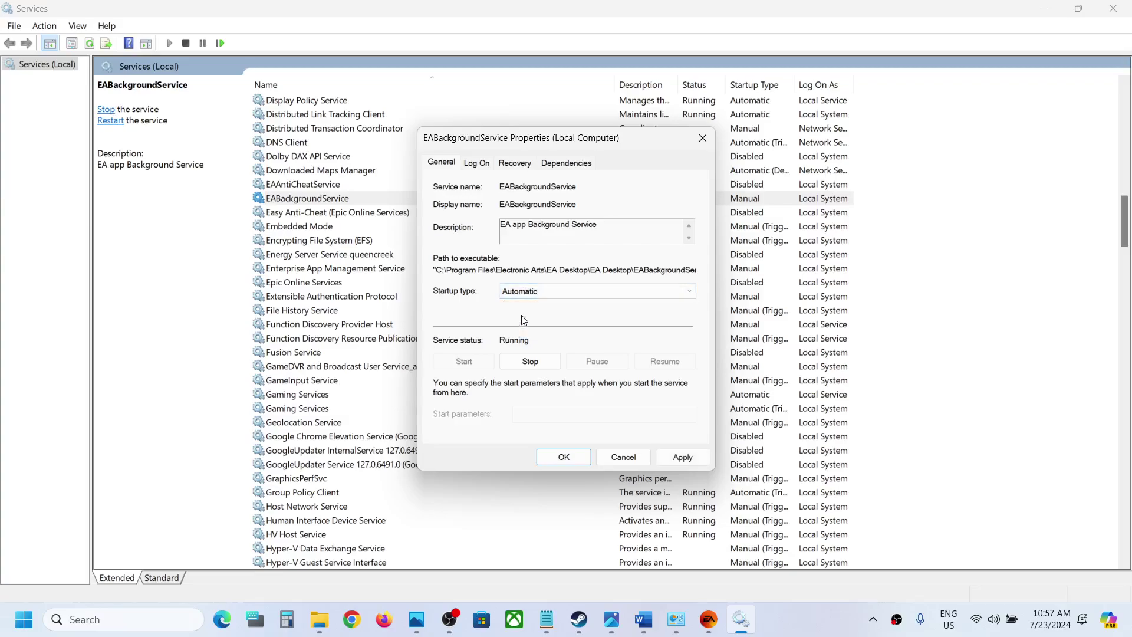
{"action": "left_click", "coordinate": [681, 457]}
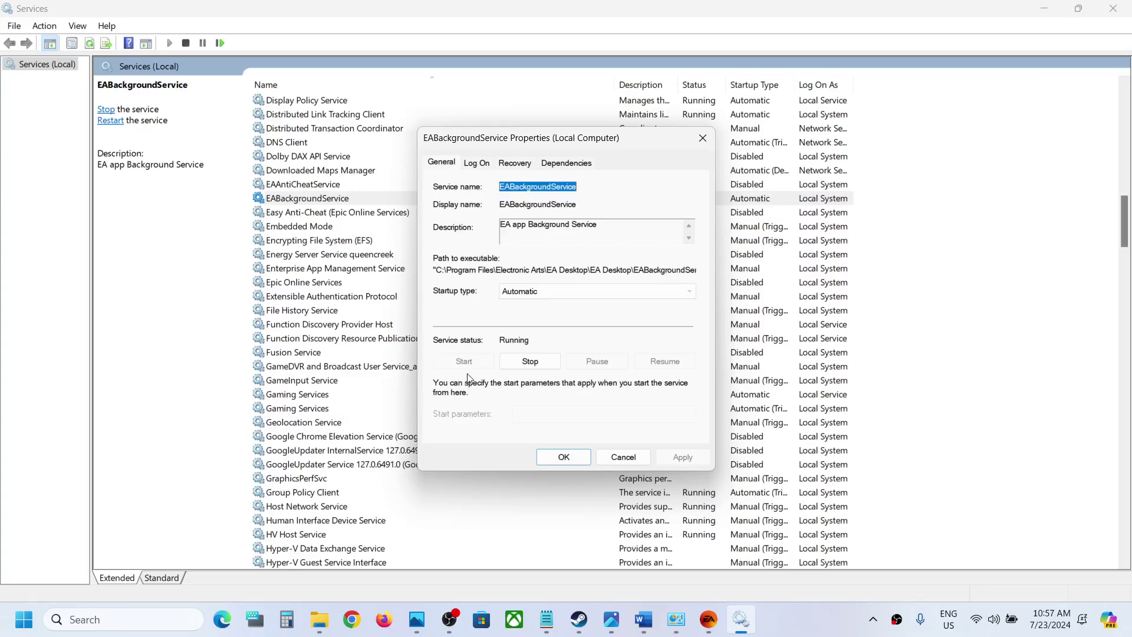
{"action": "left_click", "coordinate": [548, 455]}
{"action": "left_click", "coordinate": [709, 619]}
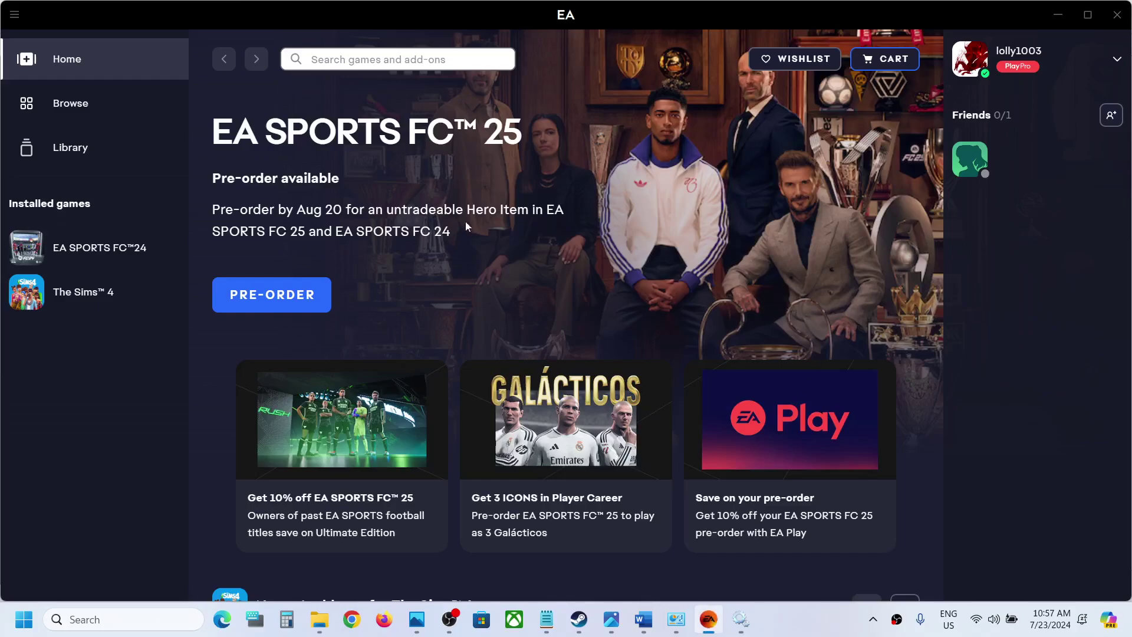
{"action": "left_click", "coordinate": [643, 621]}
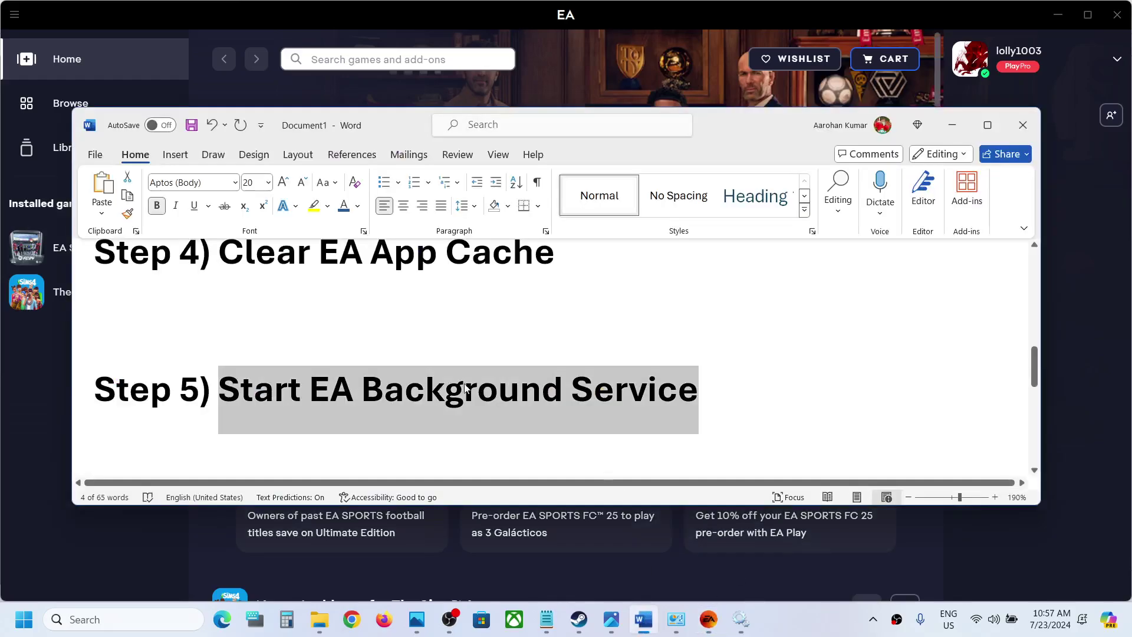
{"action": "scroll", "coordinate": [465, 386], "scroll_direction": "down", "scroll_amount": 3}
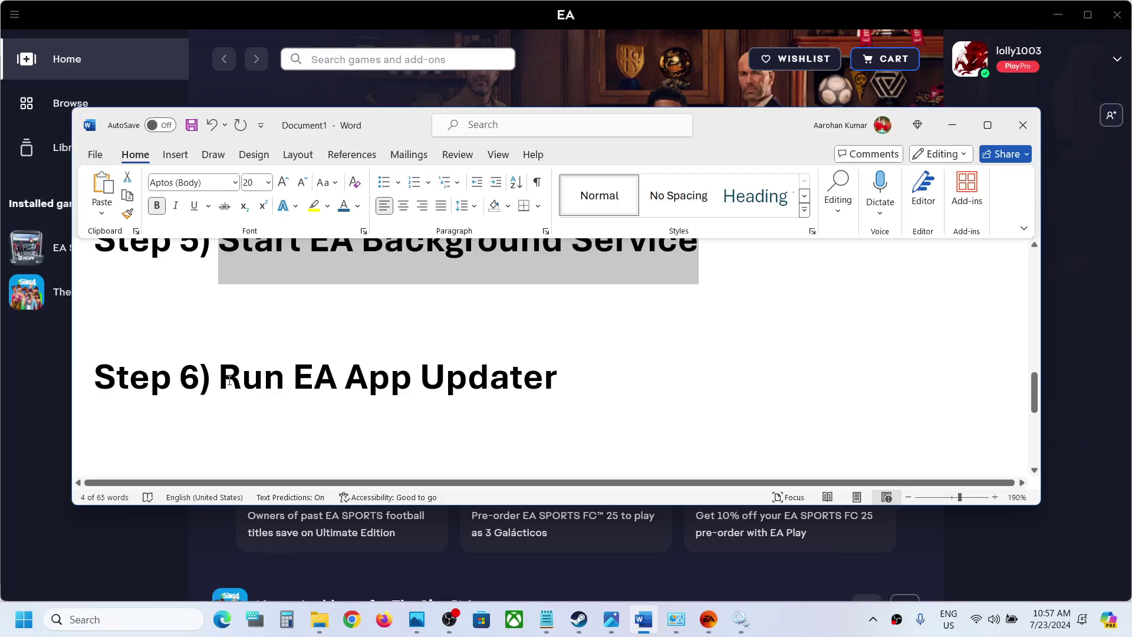
Step: Highlight the Step 6 heading, then open the EA shortcuts folder and run EA app Updater
{"action": "left_click_drag", "start_coordinate": [231, 380], "coordinate": [570, 346]}
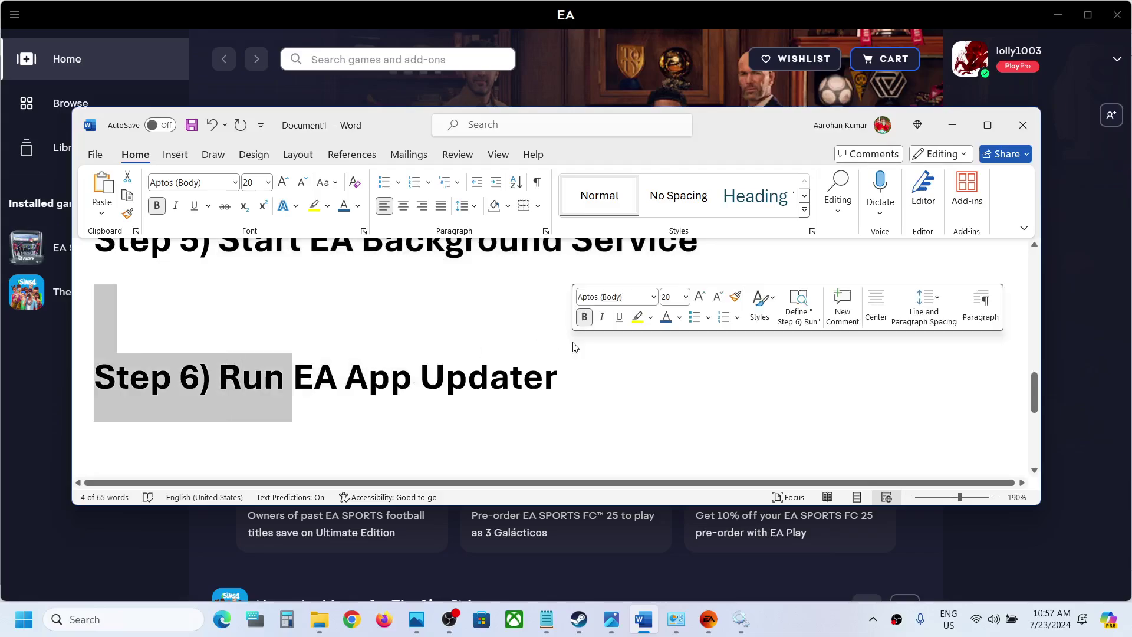
{"action": "left_click", "coordinate": [116, 619]}
{"action": "type", "text": "ea"}
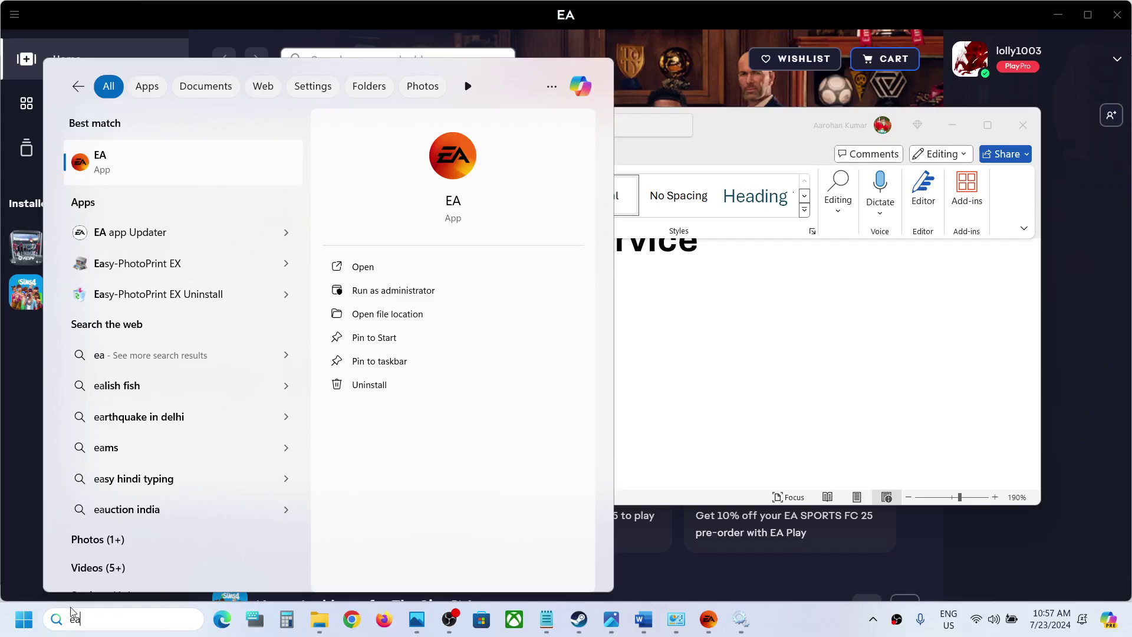
{"action": "right_click", "coordinate": [118, 160]}
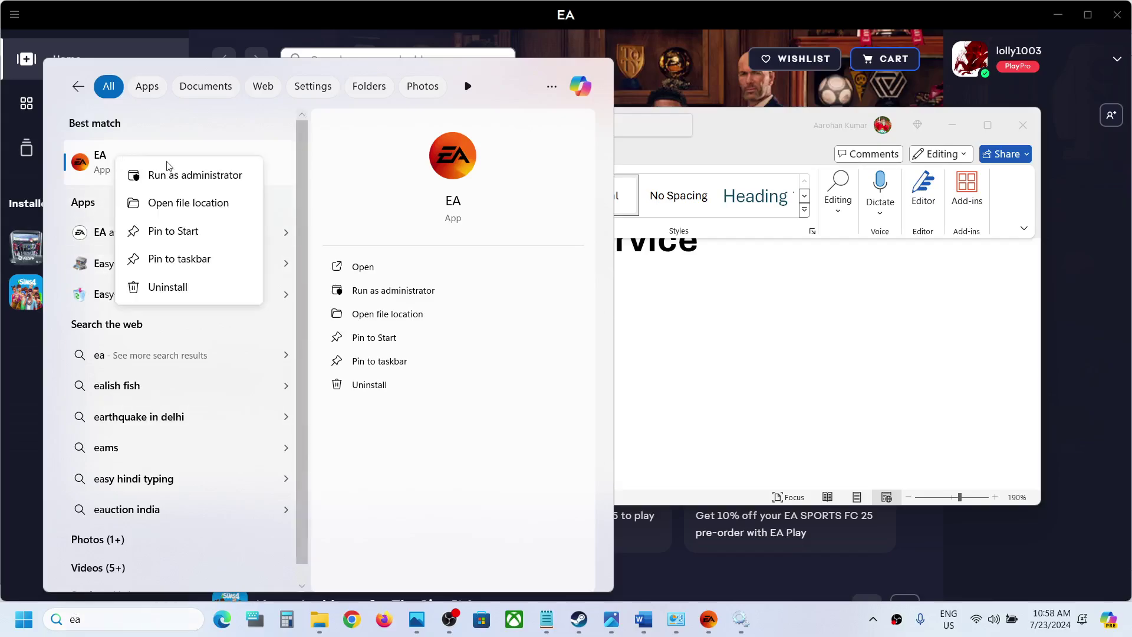
{"action": "left_click", "coordinate": [187, 202]}
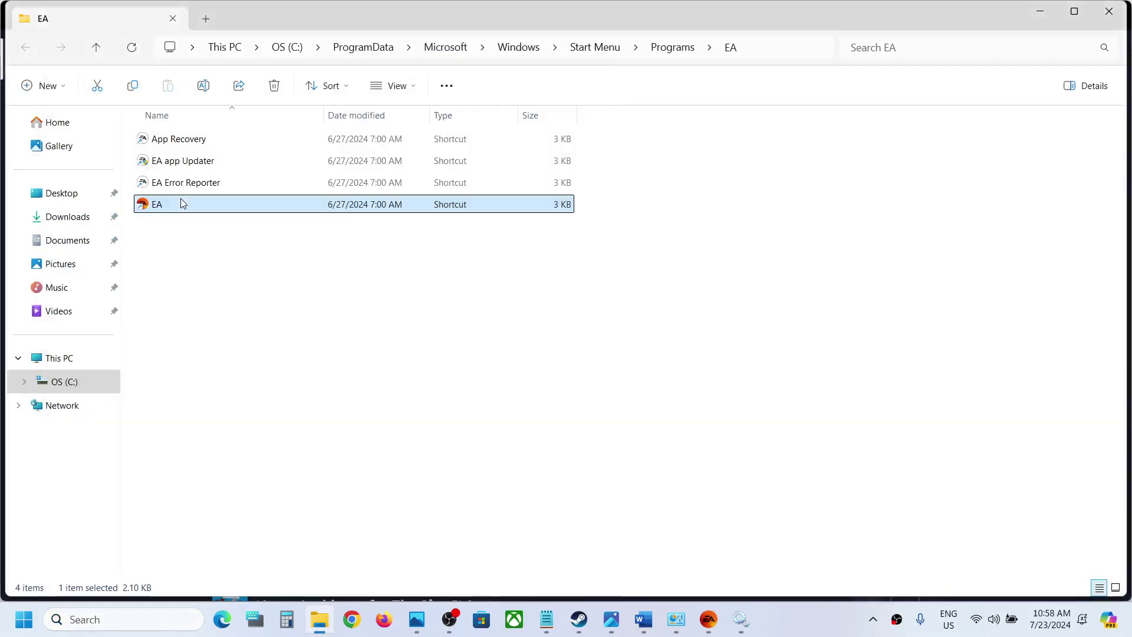
{"action": "left_click", "coordinate": [185, 165]}
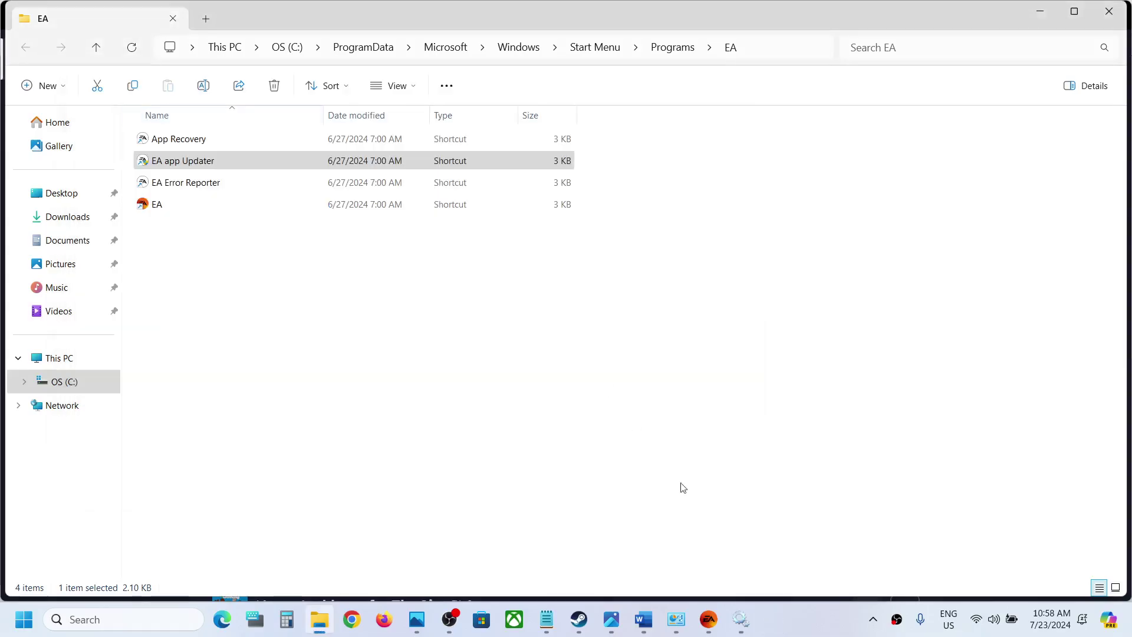
Step: Highlight 'Step 7) Update' in the Word guide, minimise Word and open Windows Settings
{"action": "left_click", "coordinate": [711, 629]}
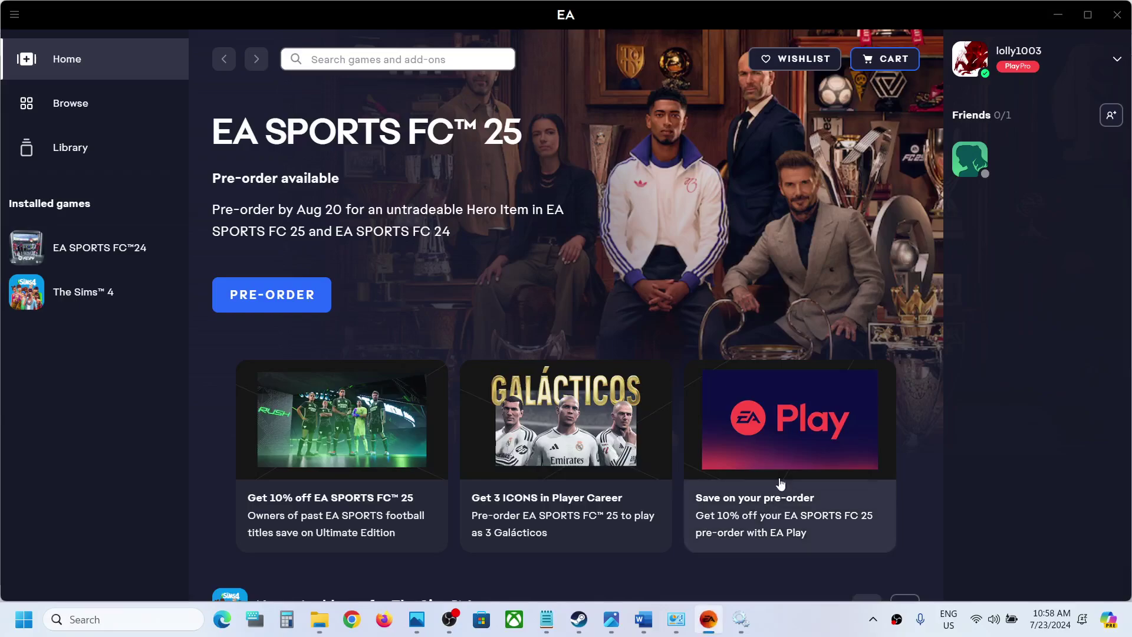
{"action": "left_click", "coordinate": [643, 629]}
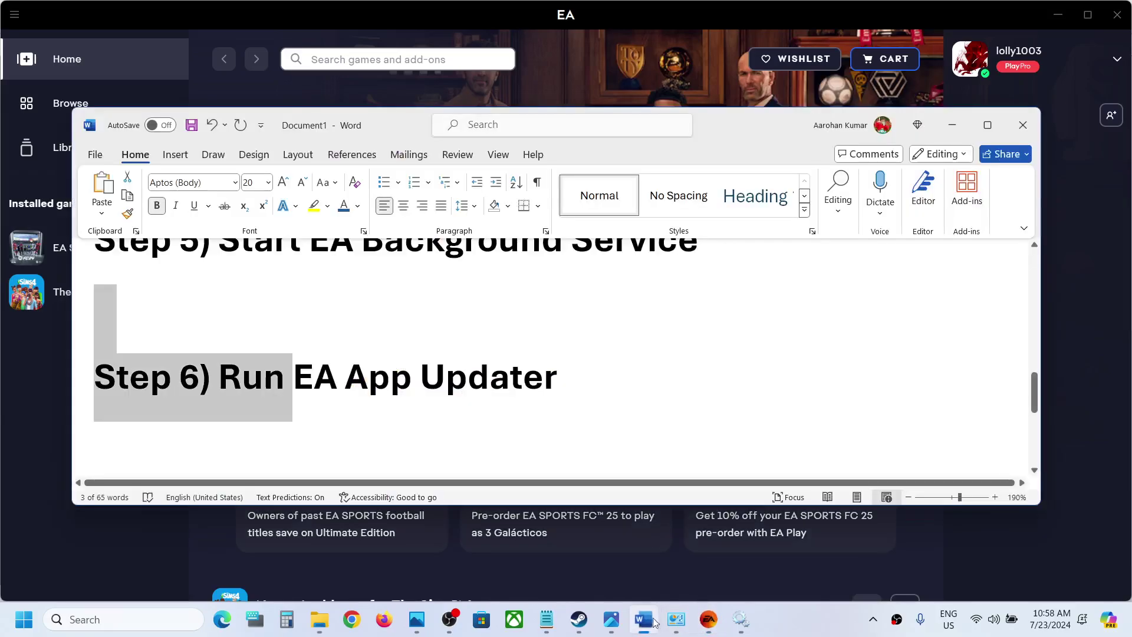
{"action": "scroll", "coordinate": [218, 384], "scroll_direction": "down", "scroll_amount": 3}
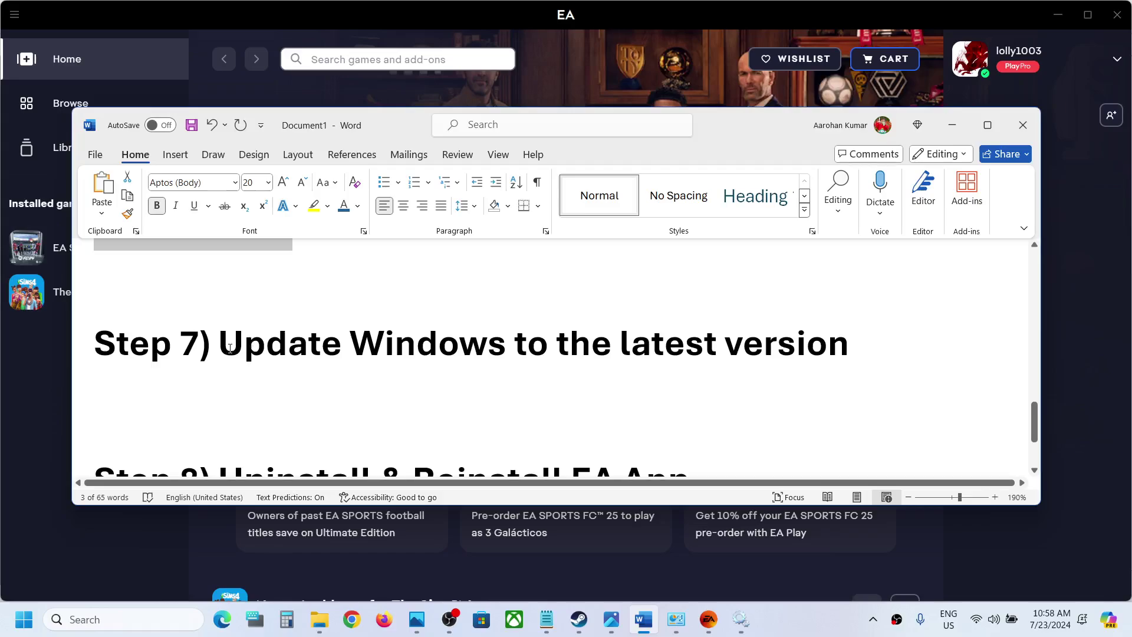
{"action": "left_click_drag", "start_coordinate": [230, 348], "coordinate": [103, 271]}
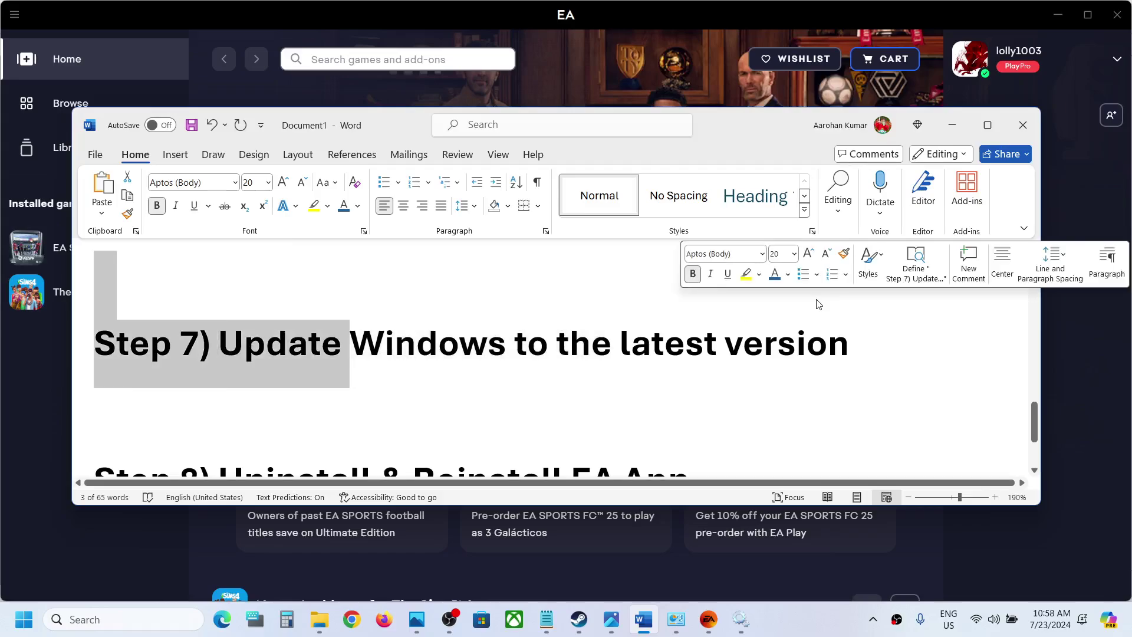
{"action": "left_click", "coordinate": [958, 117]}
{"action": "key", "text": "super+i"}
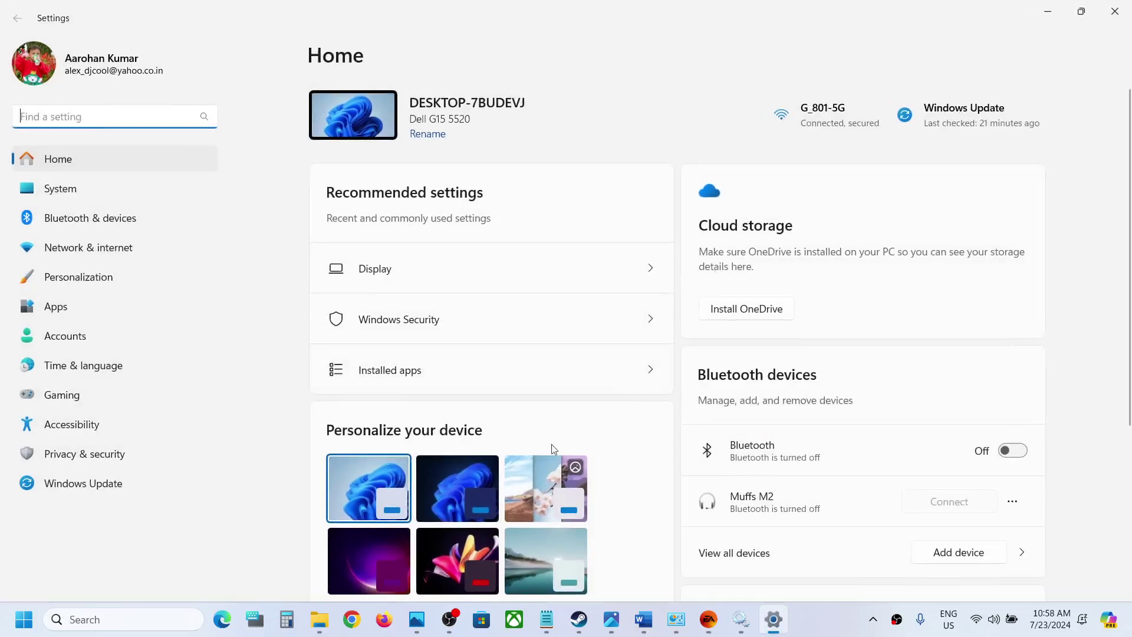
Step: Check for Windows updates, then view the Start menu power options without restarting
{"action": "left_click", "coordinate": [132, 484]}
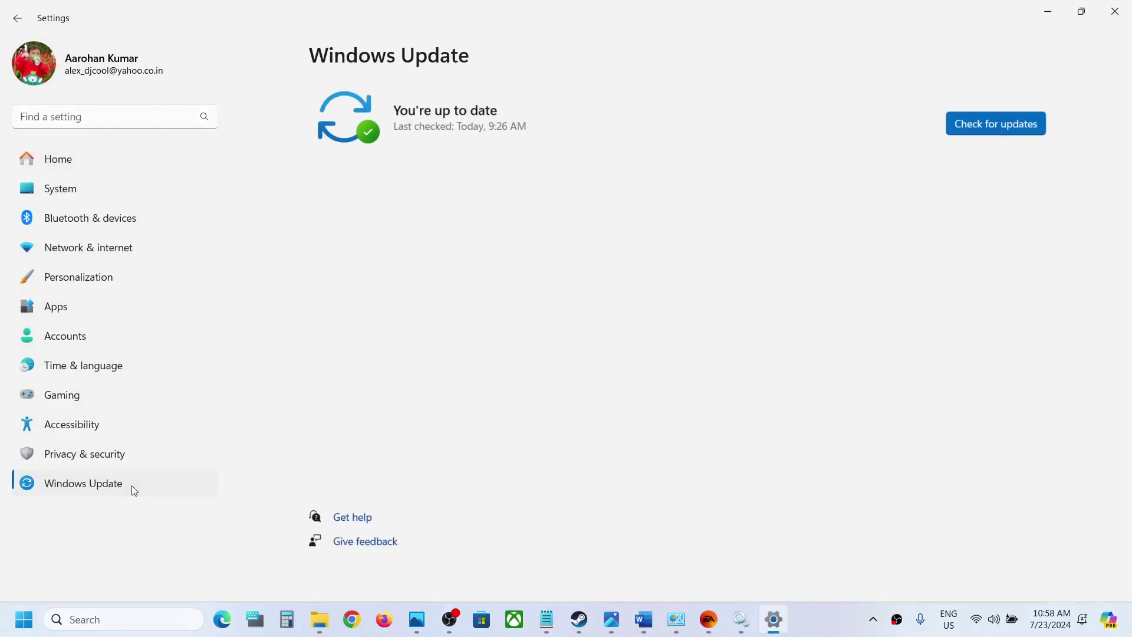
{"action": "left_click", "coordinate": [980, 131]}
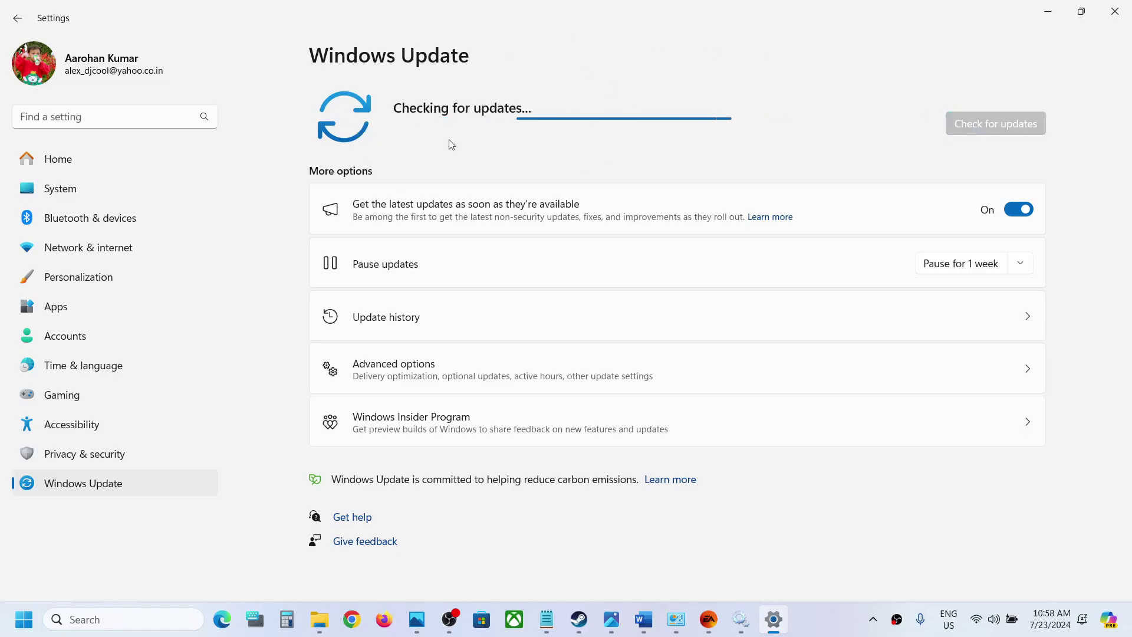
{"action": "left_click", "coordinate": [24, 619]}
{"action": "left_click", "coordinate": [429, 567]}
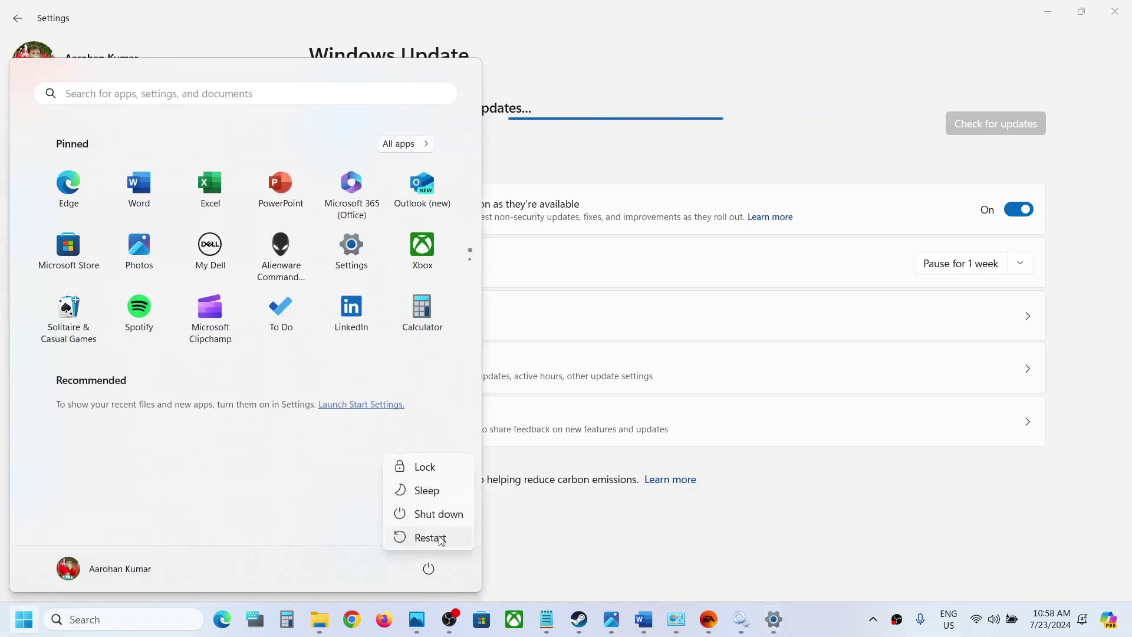
{"action": "key", "text": "Escape"}
Step: Highlight 'Uninstall & Reinstall EA' in Step 8 of the Word guide
{"action": "left_click", "coordinate": [706, 621]}
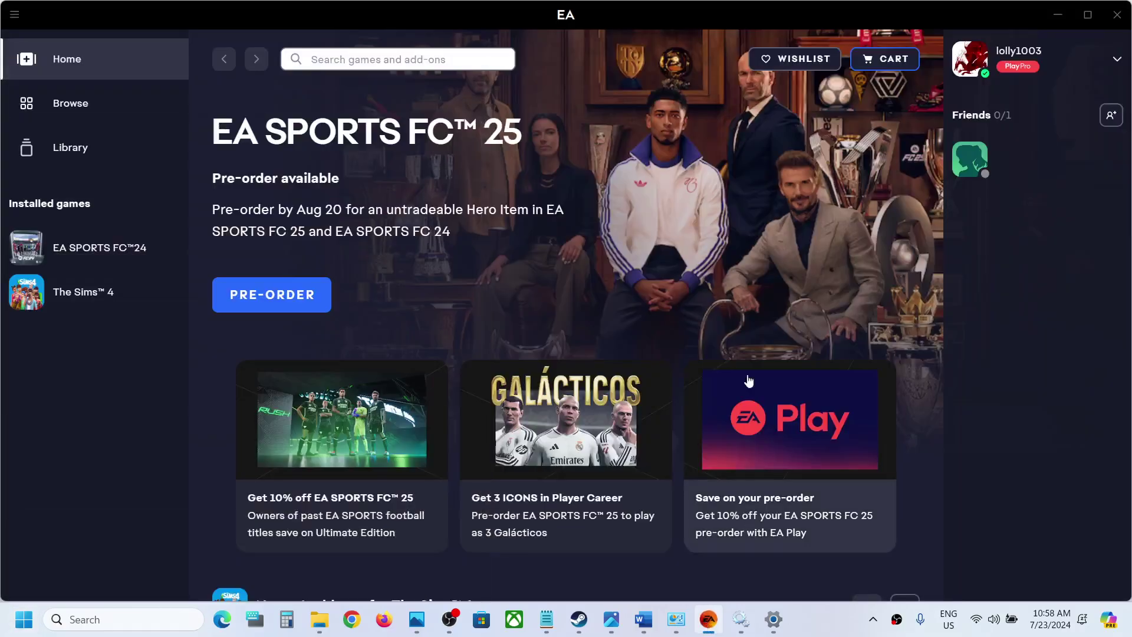
{"action": "left_click", "coordinate": [647, 615]}
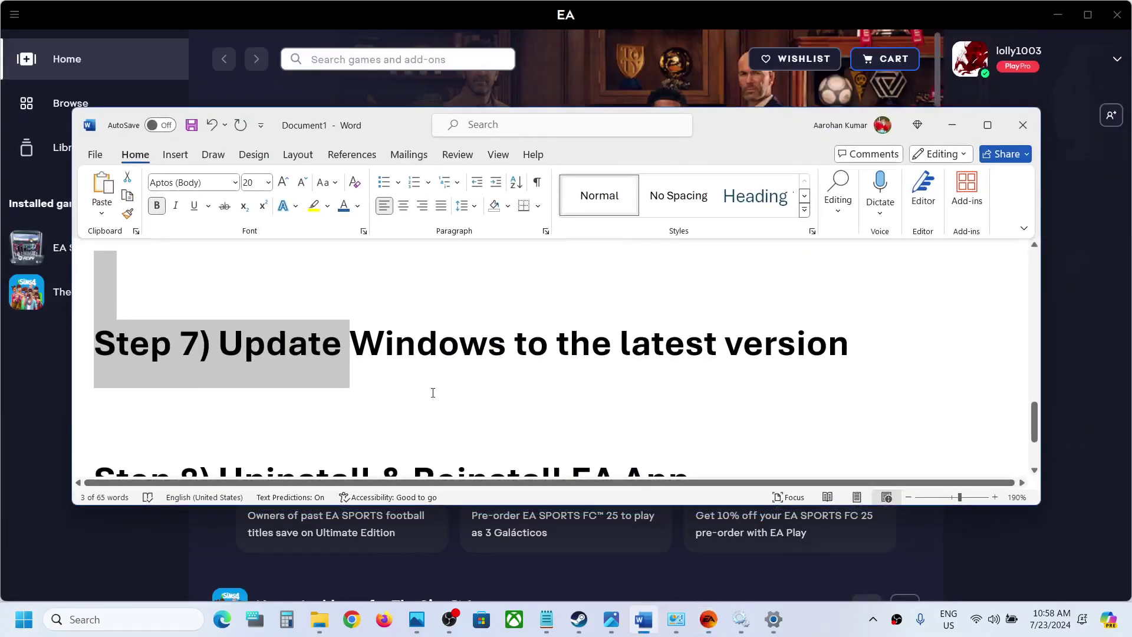
{"action": "scroll", "coordinate": [432, 391], "scroll_direction": "down", "scroll_amount": 5}
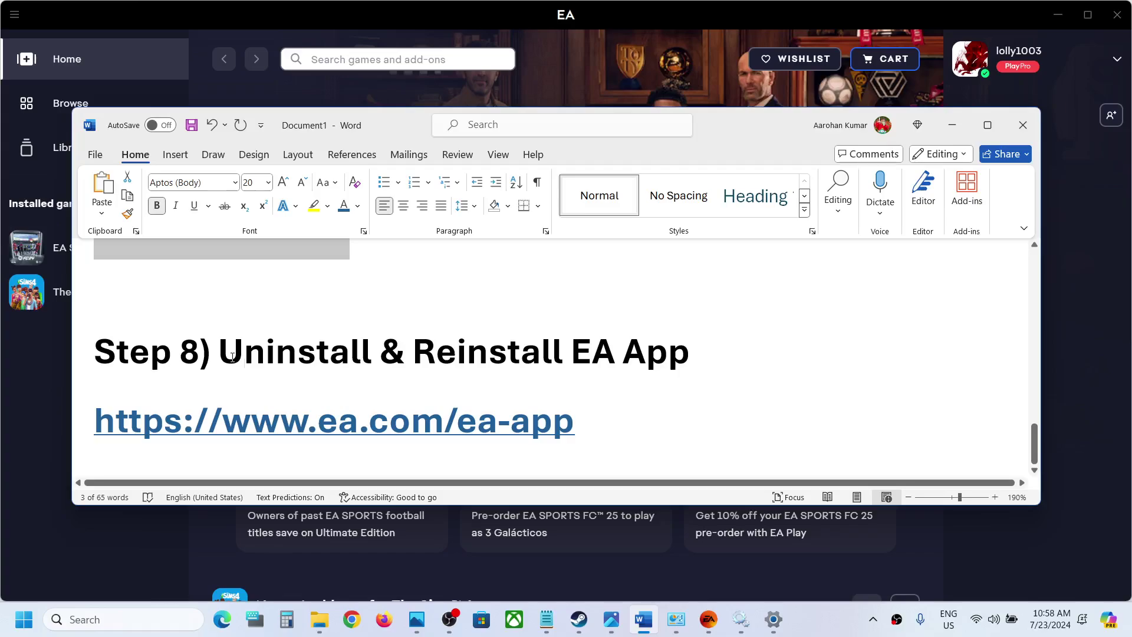
{"action": "left_click_drag", "start_coordinate": [234, 357], "coordinate": [621, 357]}
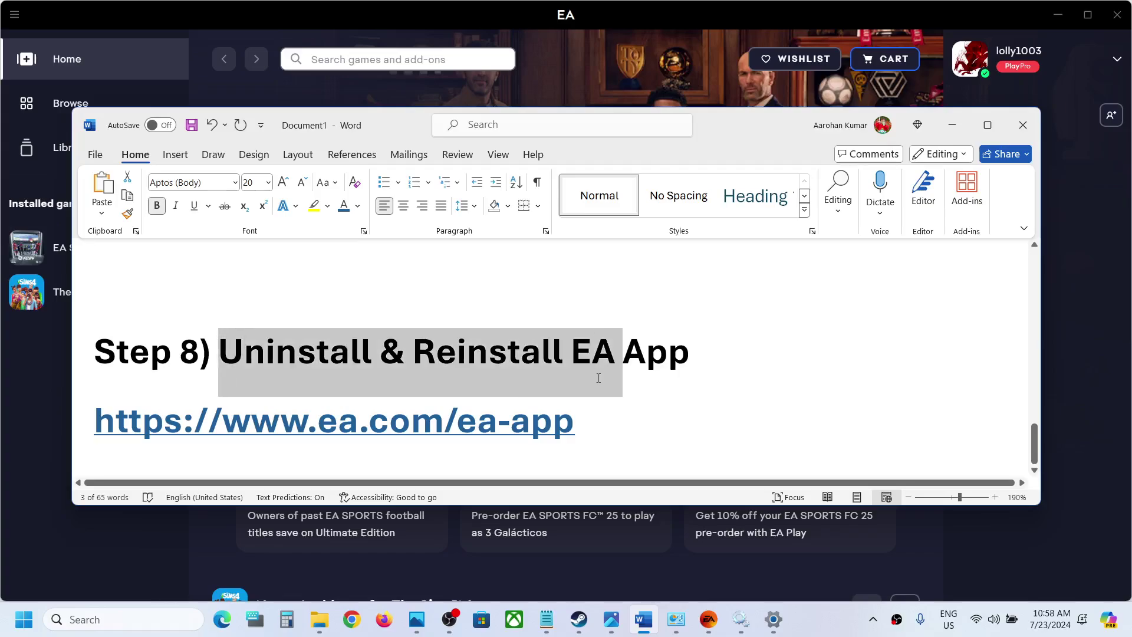
Step: Minimise Word and exit the EA app from its main menu
{"action": "left_click", "coordinate": [951, 125]}
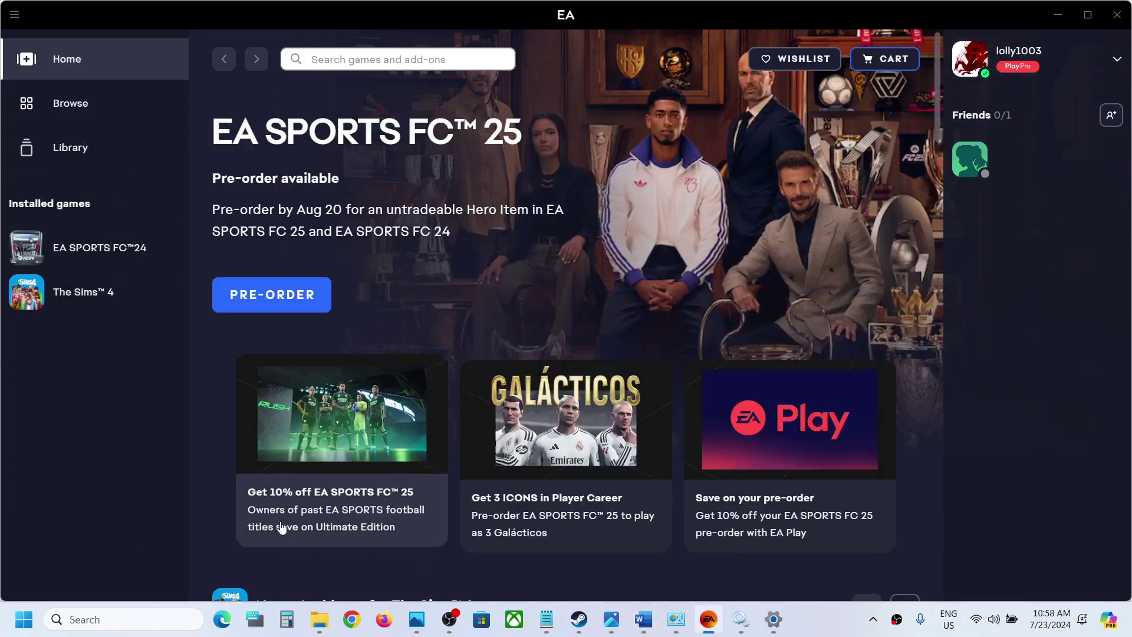
{"action": "left_click", "coordinate": [18, 15]}
{"action": "left_click", "coordinate": [39, 248]}
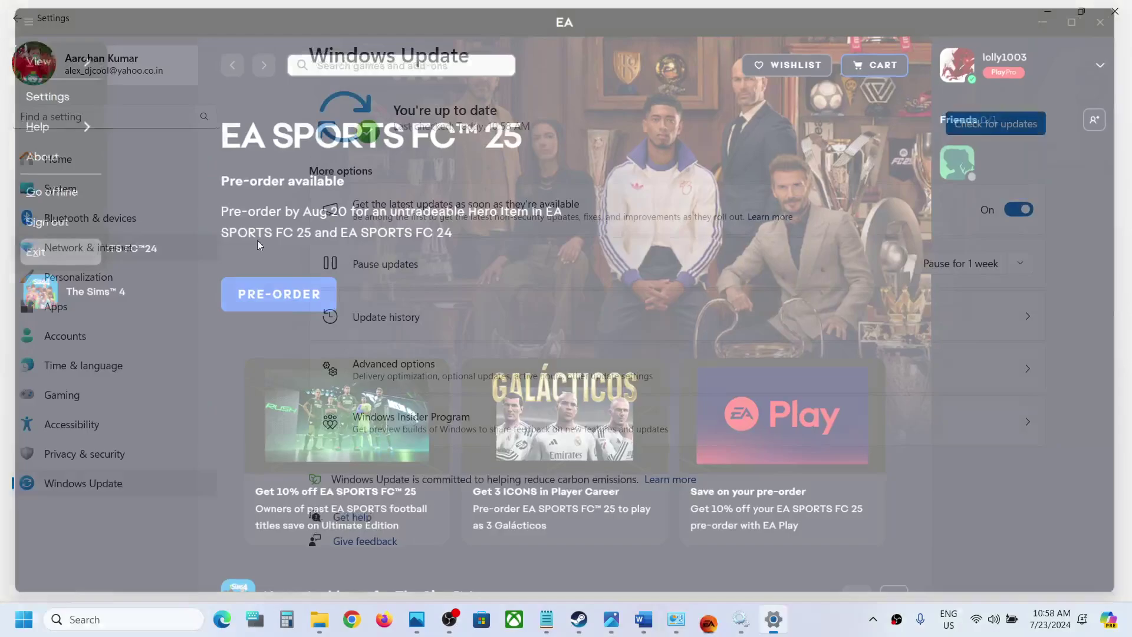
Step: Open Control Panel's Uninstall a program list via search
{"action": "left_click", "coordinate": [86, 620]}
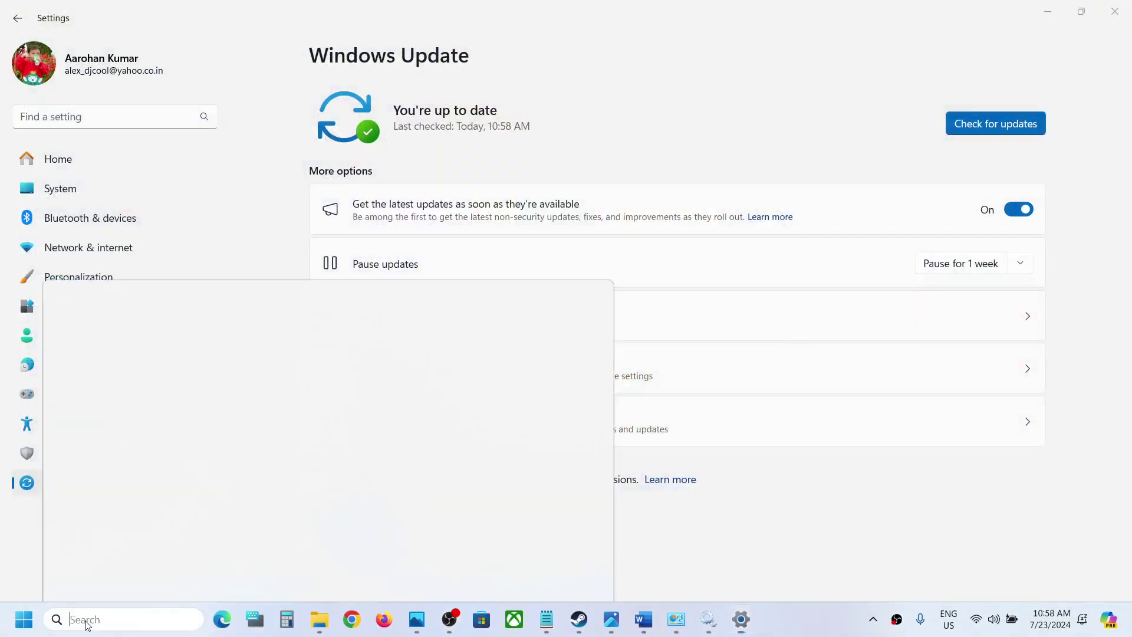
{"action": "type", "text": "control"}
{"action": "key", "text": "Return"}
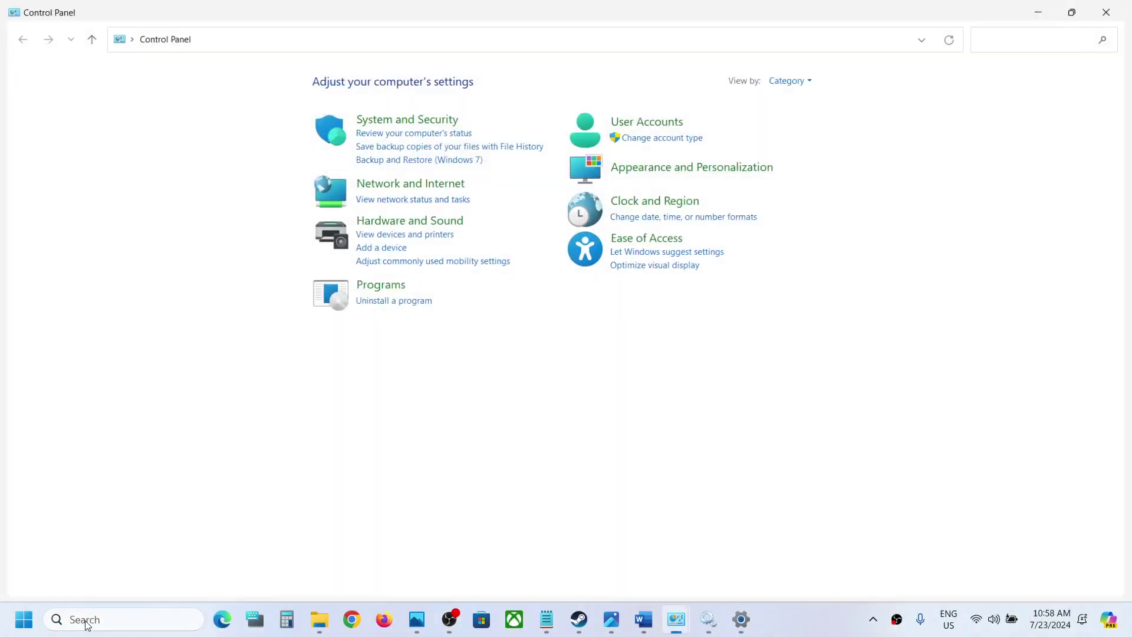
{"action": "left_click", "coordinate": [367, 302]}
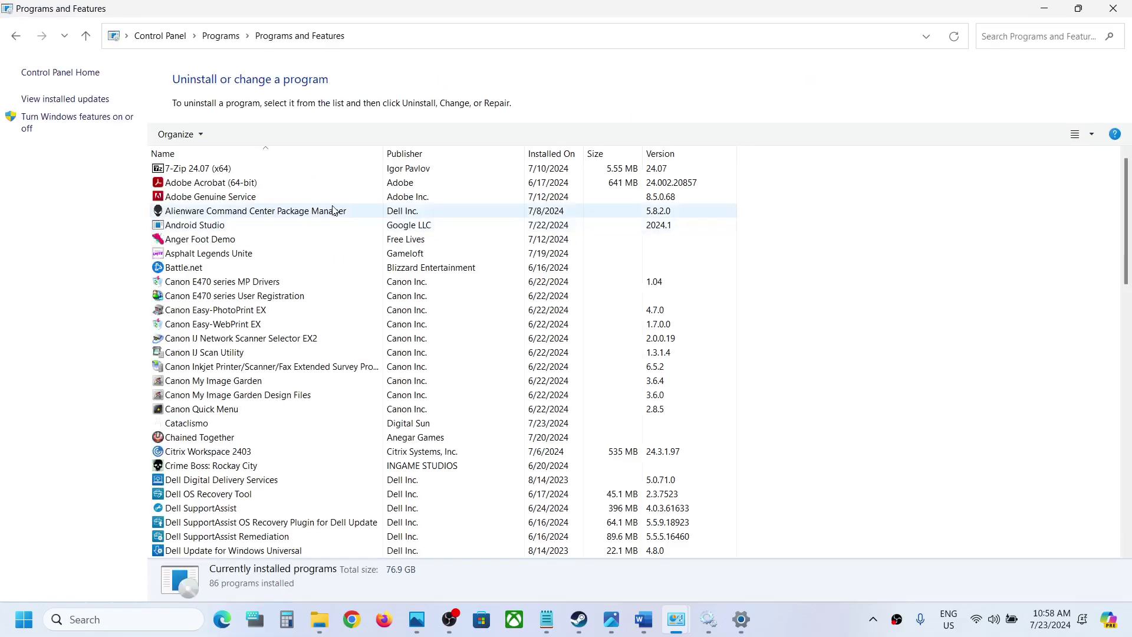
Step: Find the EA app in the installed programs, uninstall it and confirm
{"action": "left_click", "coordinate": [221, 297]}
{"action": "type", "text": "ea"}
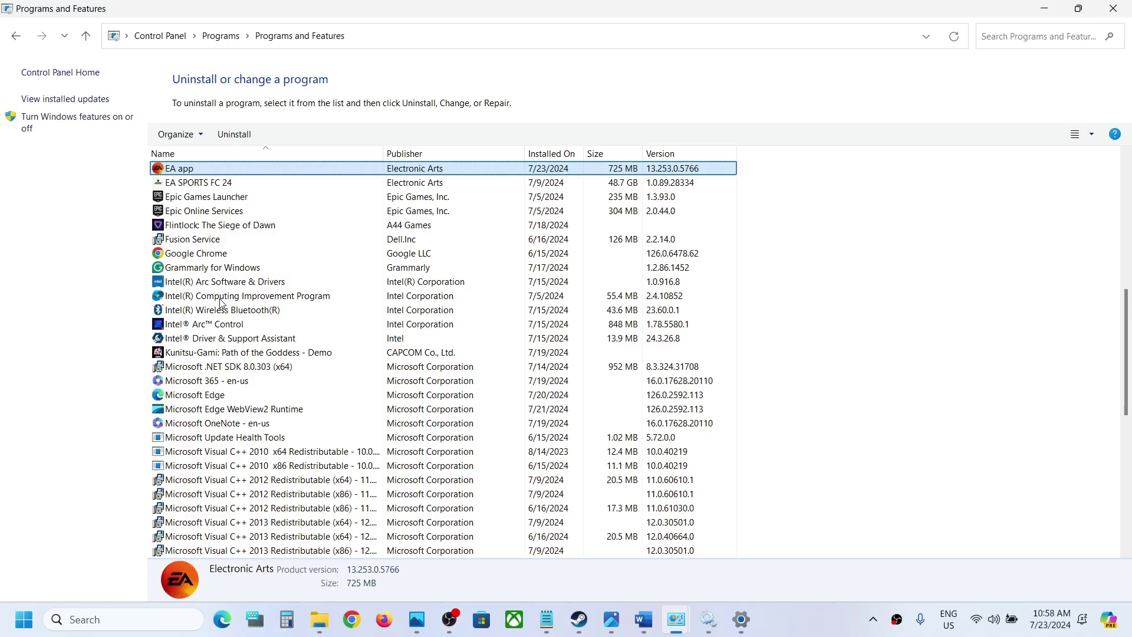
{"action": "scroll", "coordinate": [230, 242], "scroll_direction": "up", "scroll_amount": 3}
{"action": "right_click", "coordinate": [194, 312]}
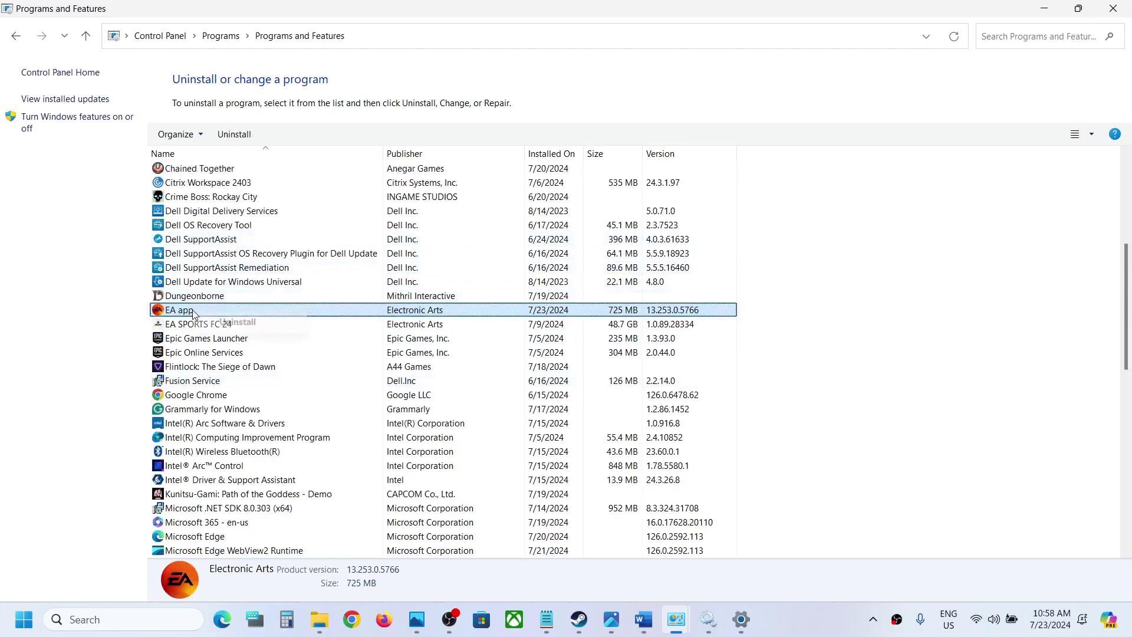
{"action": "left_click", "coordinate": [260, 324]}
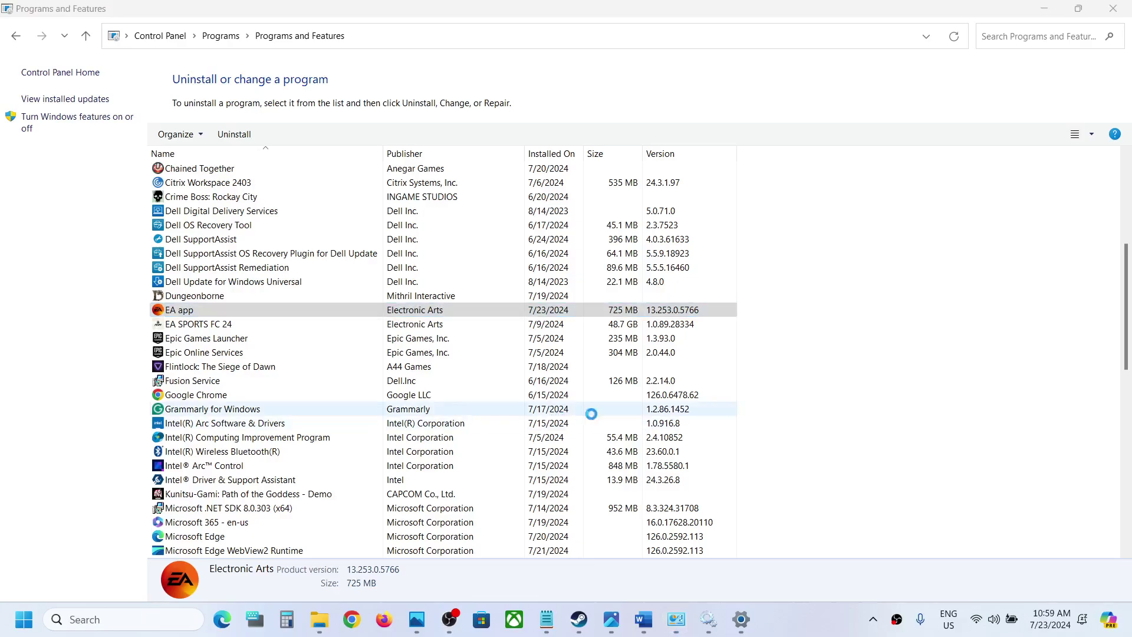
{"action": "left_click", "coordinate": [549, 441]}
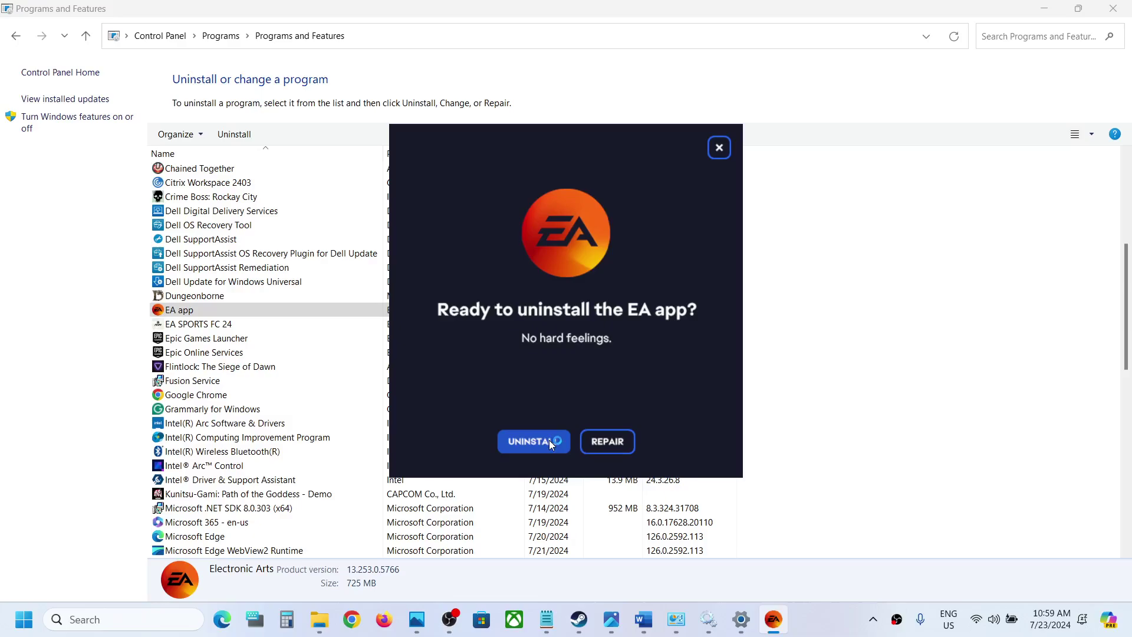
Step: Search 'ea app' in Chrome, open ea.com/ea-app, and close the EA uninstaller window
{"action": "left_click", "coordinate": [361, 622]}
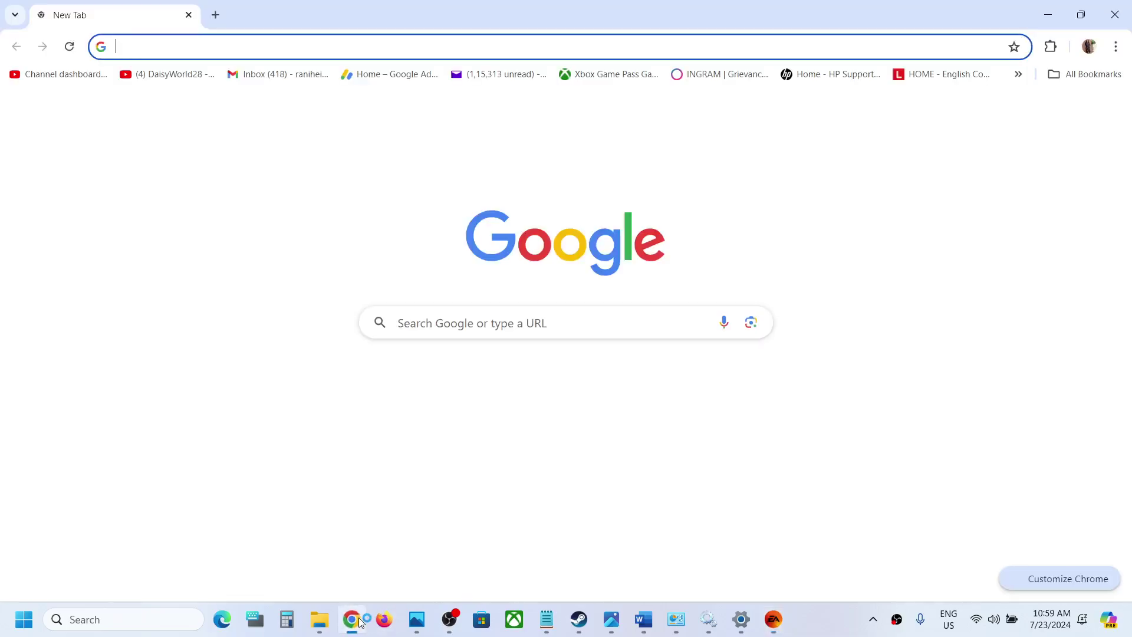
{"action": "type", "text": "ea app"}
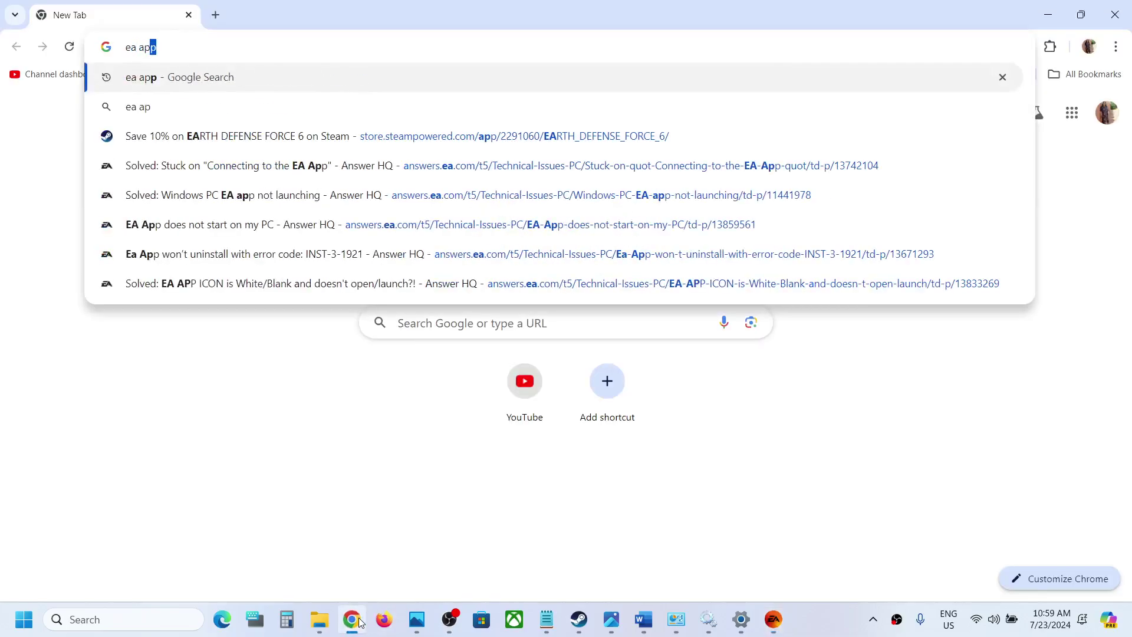
{"action": "key", "text": "Return"}
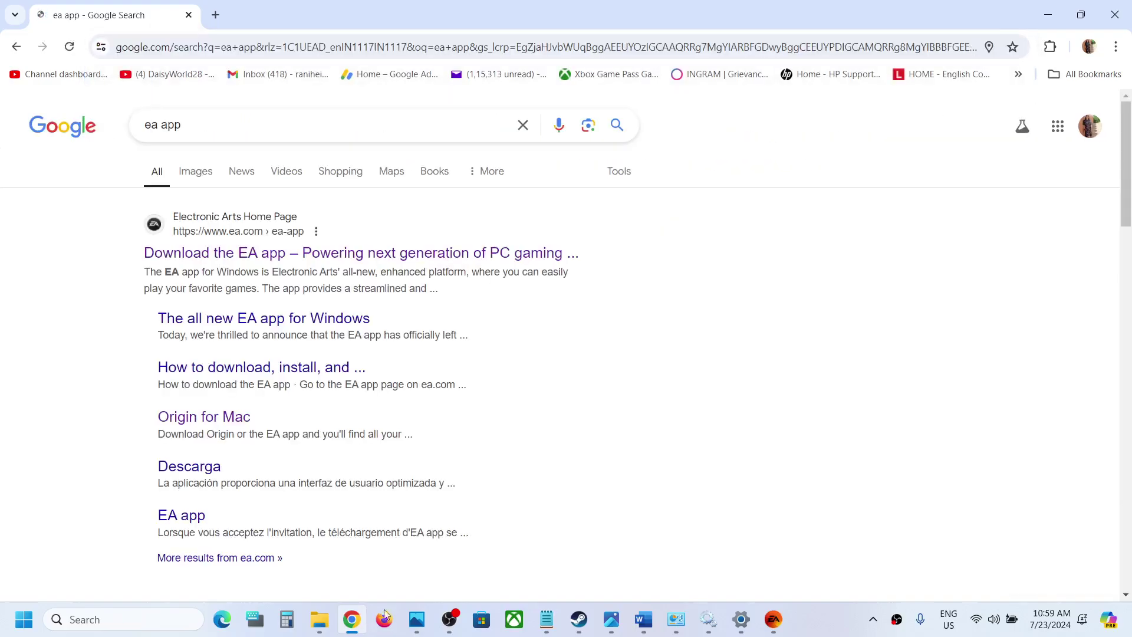
{"action": "left_click", "coordinate": [309, 246]}
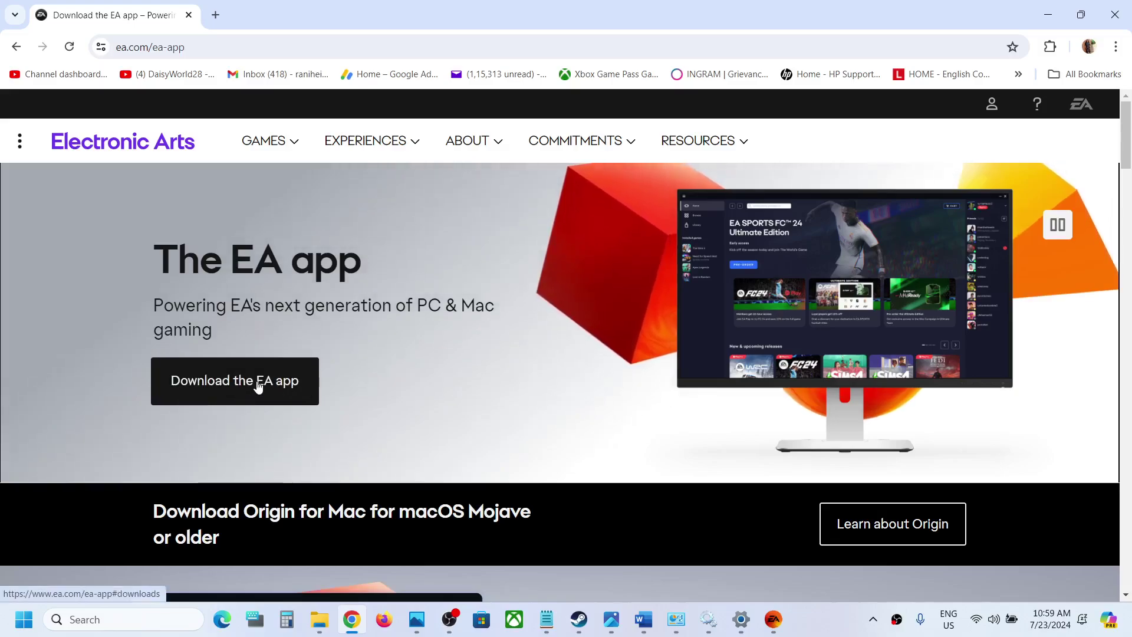
{"action": "left_click", "coordinate": [775, 618]}
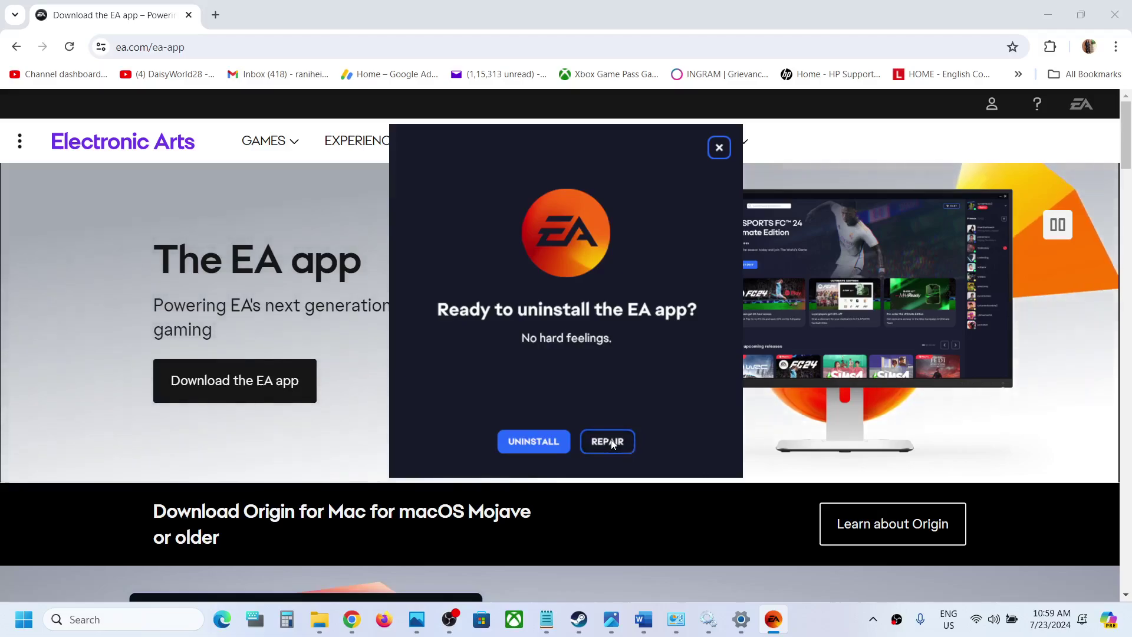
{"action": "left_click", "coordinate": [719, 148]}
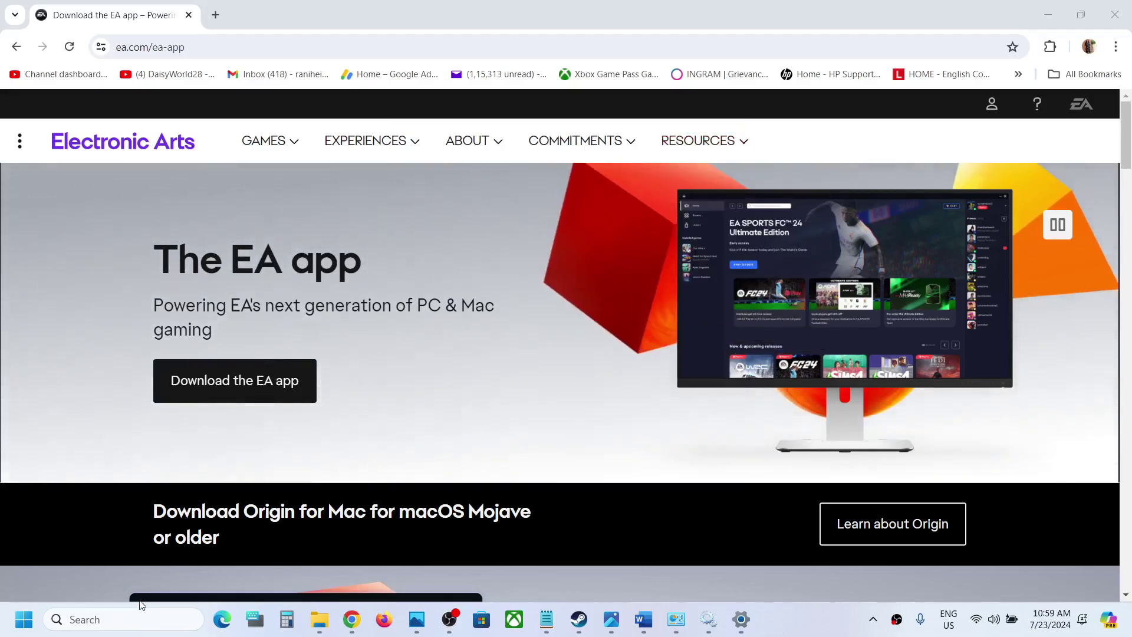